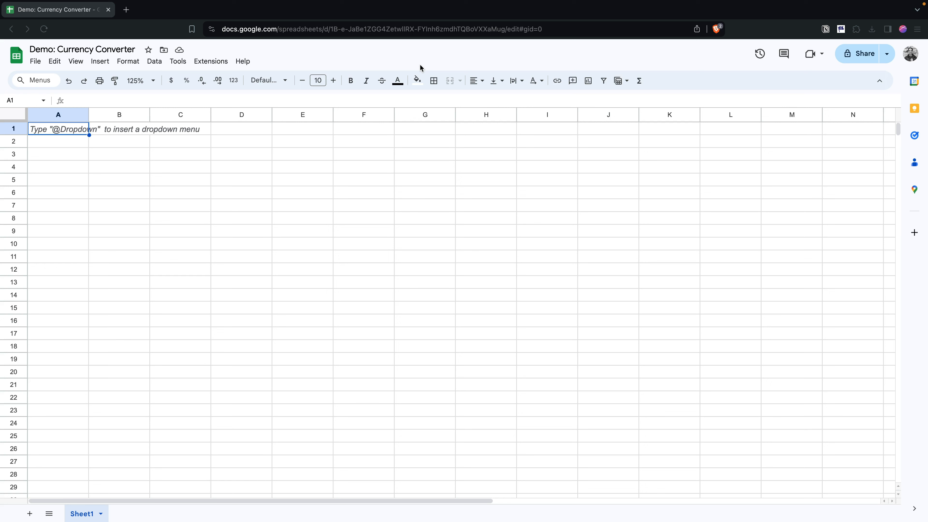
Step: Widen column A to about one and a half times its width
click(76, 131)
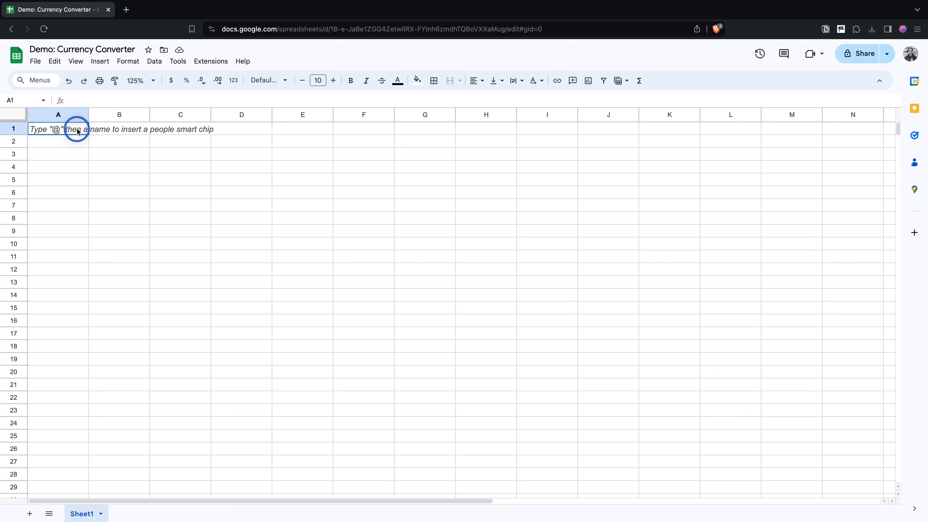
drag(89, 115, 120, 114)
click(98, 131)
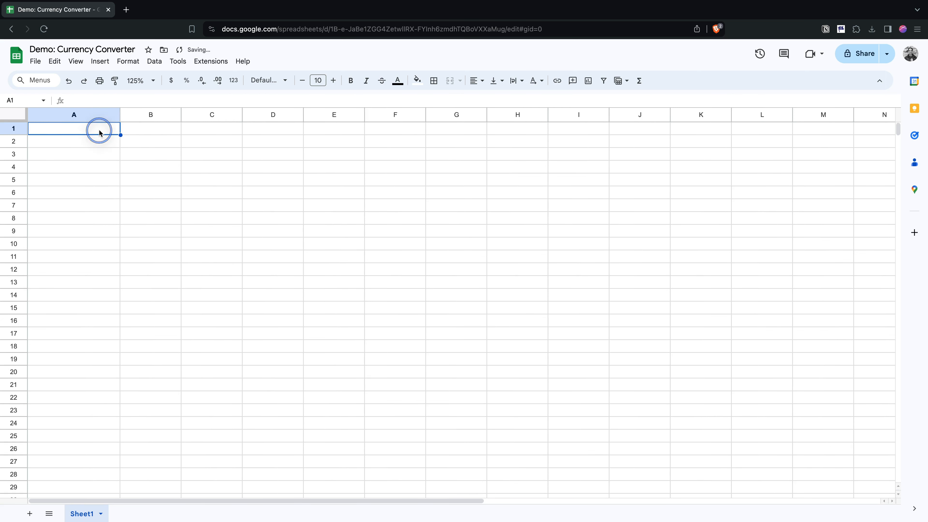
Step: Start a formula in cell A1 with the GOOGLEFINANCE function
click(94, 100)
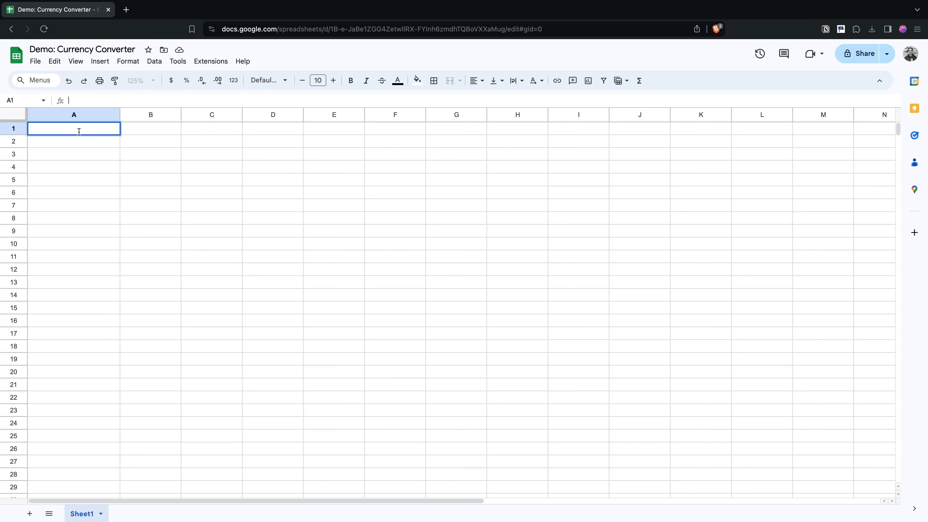
click(70, 156)
click(77, 128)
click(97, 99)
text(=)
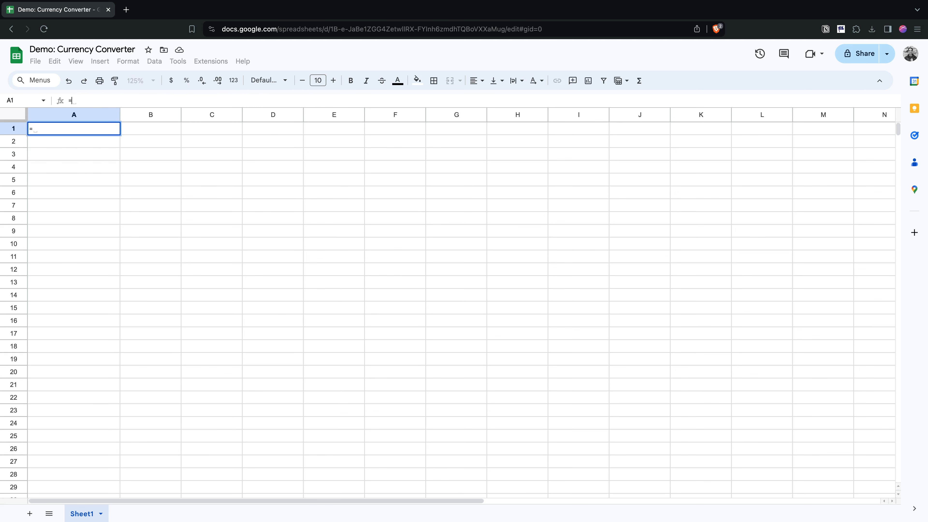
text(GOOGL)
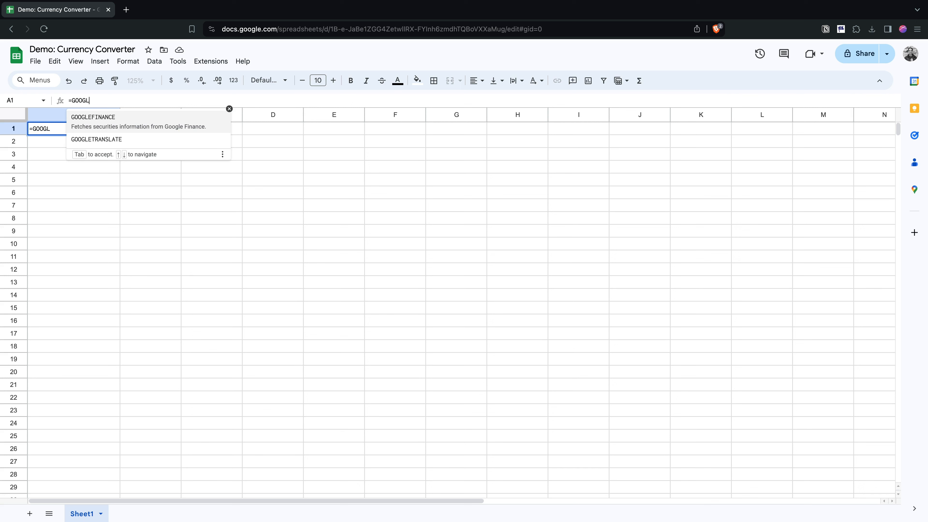
key(Down)
key(Up)
key(Down)
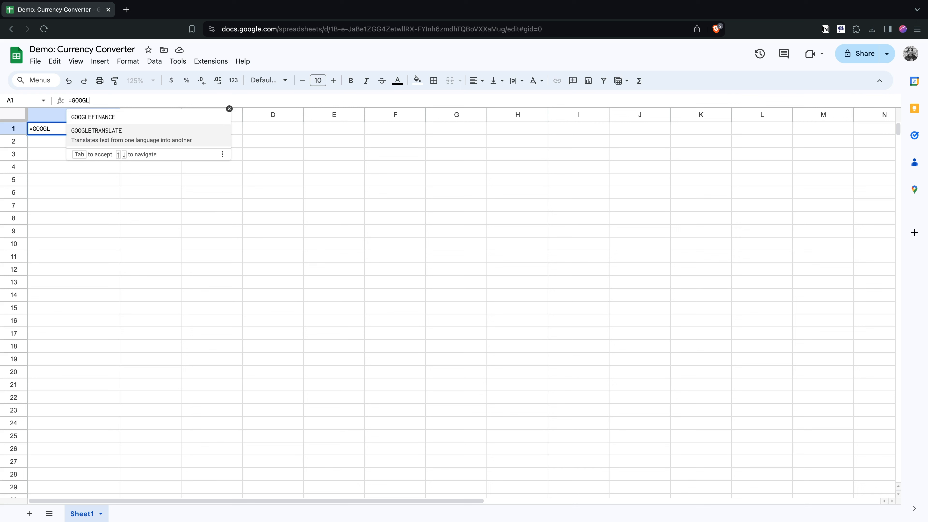
key(Up)
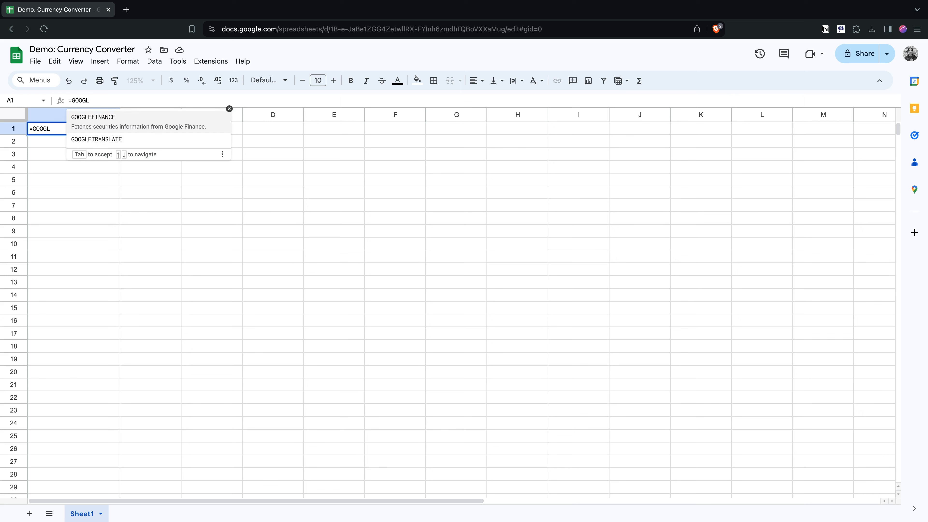
key(Tab)
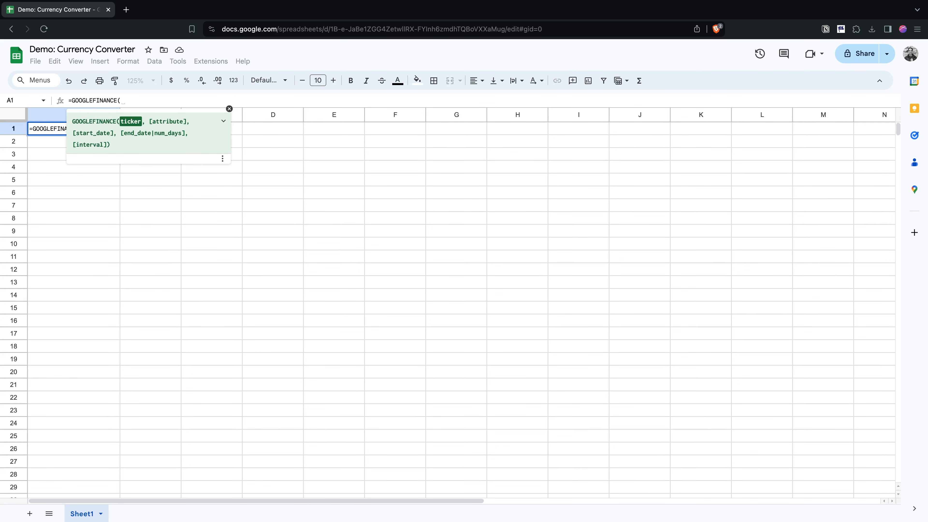
Step: Complete the GOOGLEFINANCE formula with the ticker "CURRENCY:USDCAD" and commit it
text("")
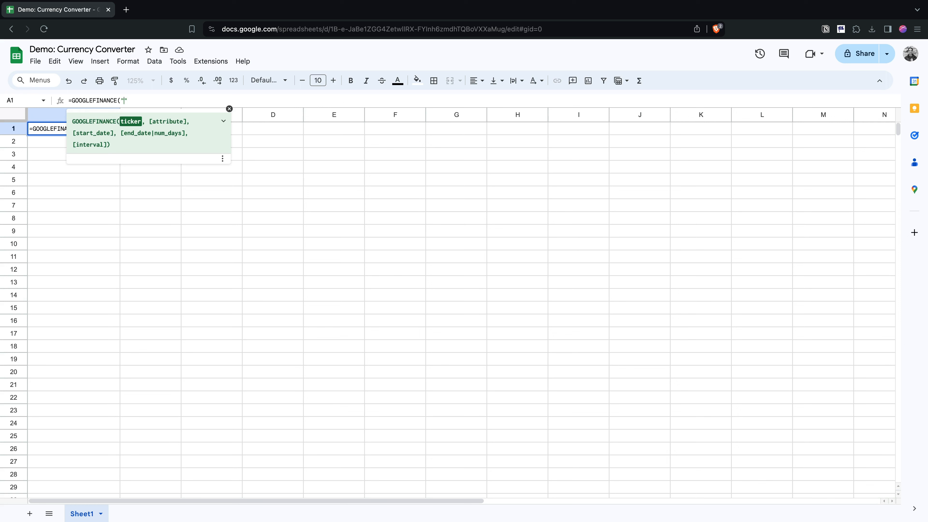
text(CURRENCY:)
text(USD)
text(CAD"))
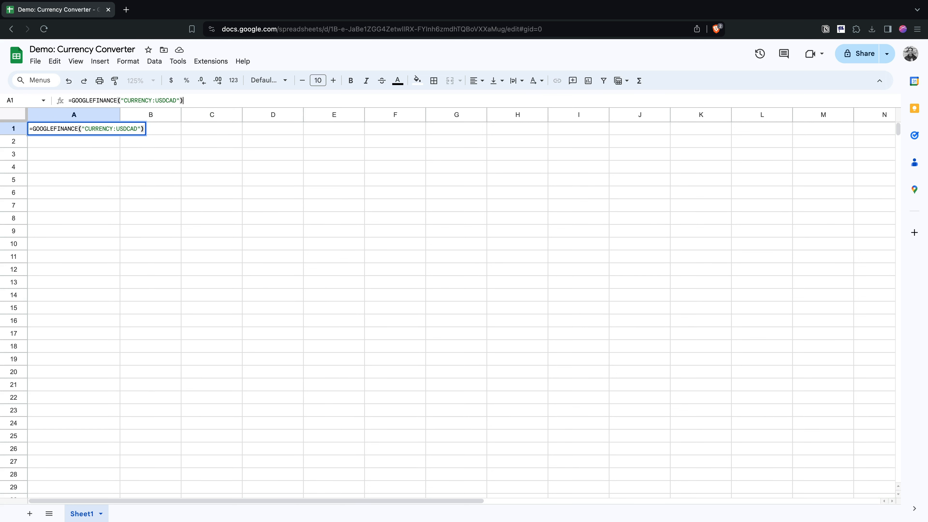
key(Return)
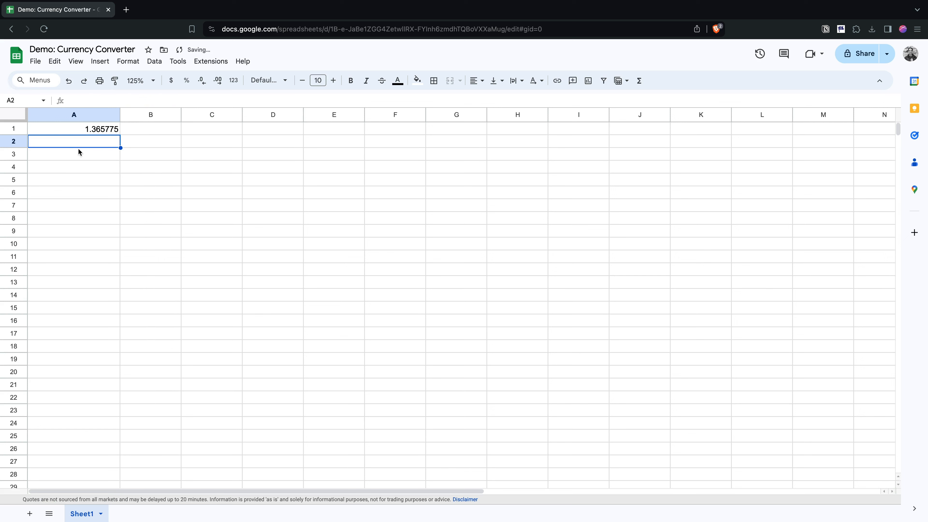
Step: Move the exchange rate formula from cell A1 to cell A2
click(97, 132)
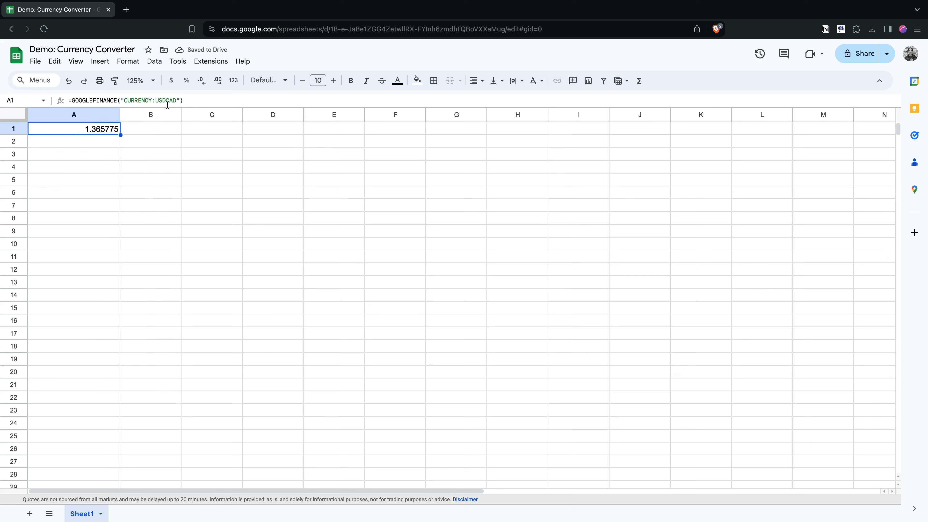
click(96, 132)
key(ctrl+x)
click(93, 141)
key(ctrl+v)
Step: Enter the heading "USD => CAD" in cell A1 and make it bold
click(87, 132)
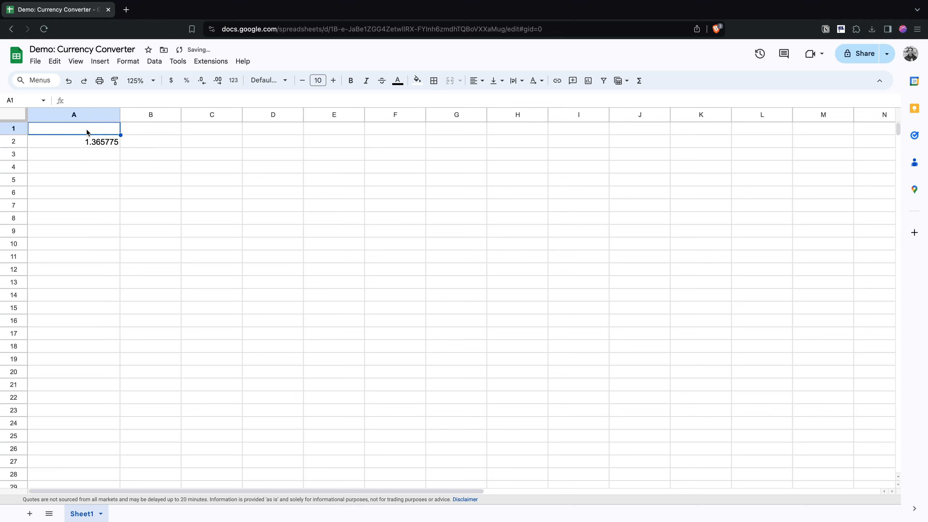
text(USD => CAD)
key(Return)
key(Up)
key(ctrl+b)
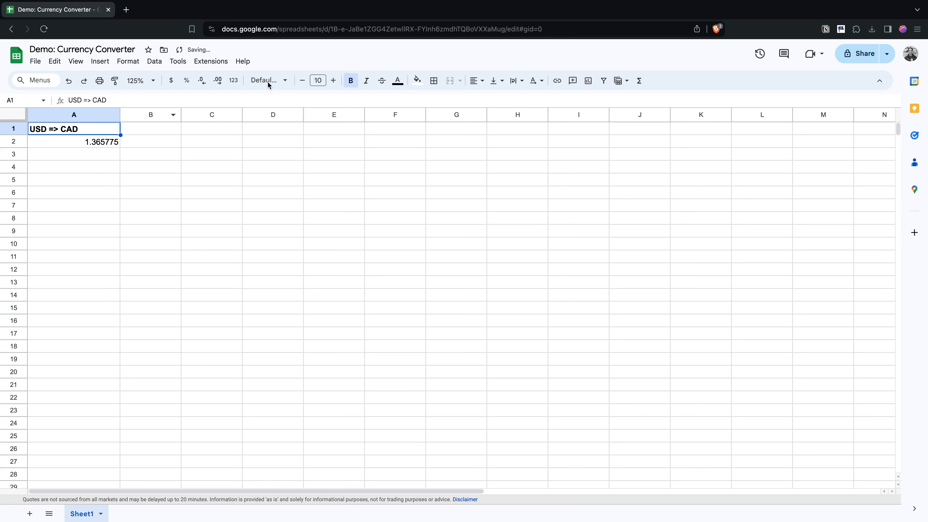
Step: Fill the heading cell A1 with a light yellow background
click(417, 80)
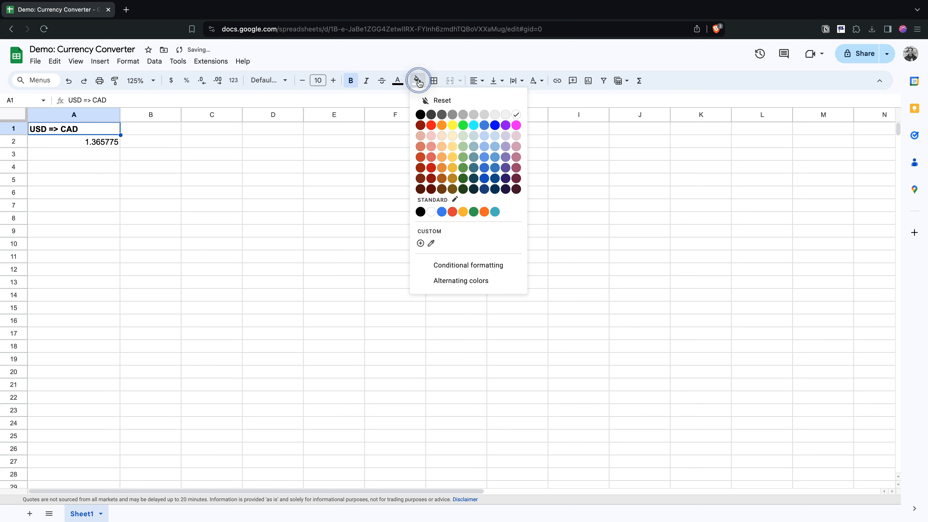
click(452, 137)
click(227, 188)
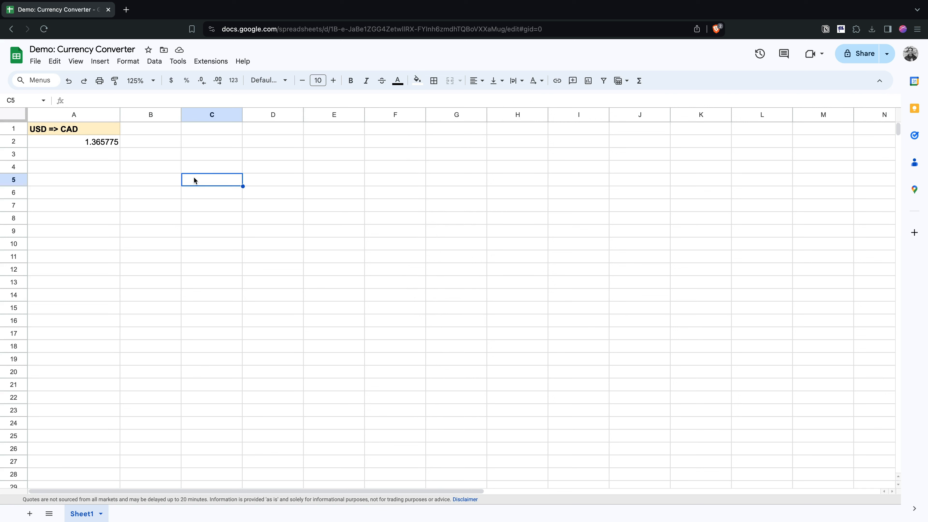
Step: Examine the USDCAD currency pair in the formula of cell A2 without changing it
click(50, 128)
click(84, 141)
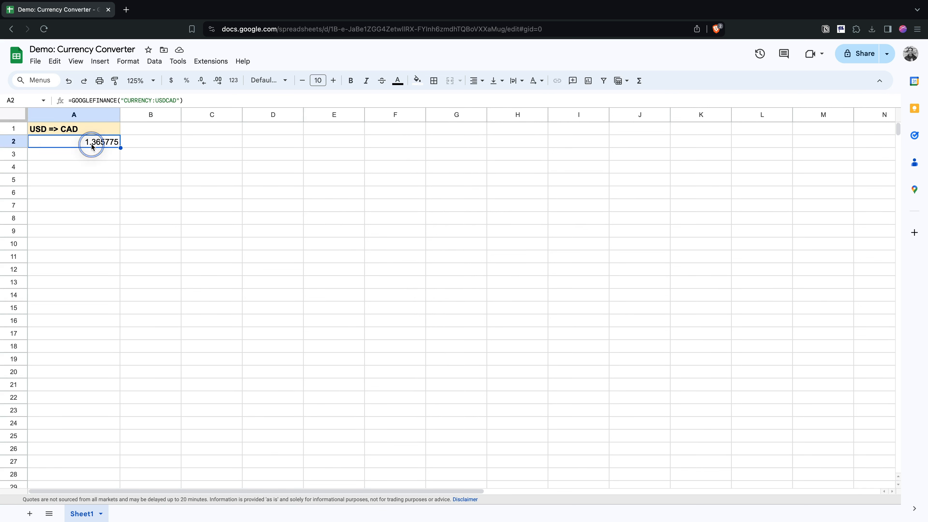
drag(160, 101, 176, 100)
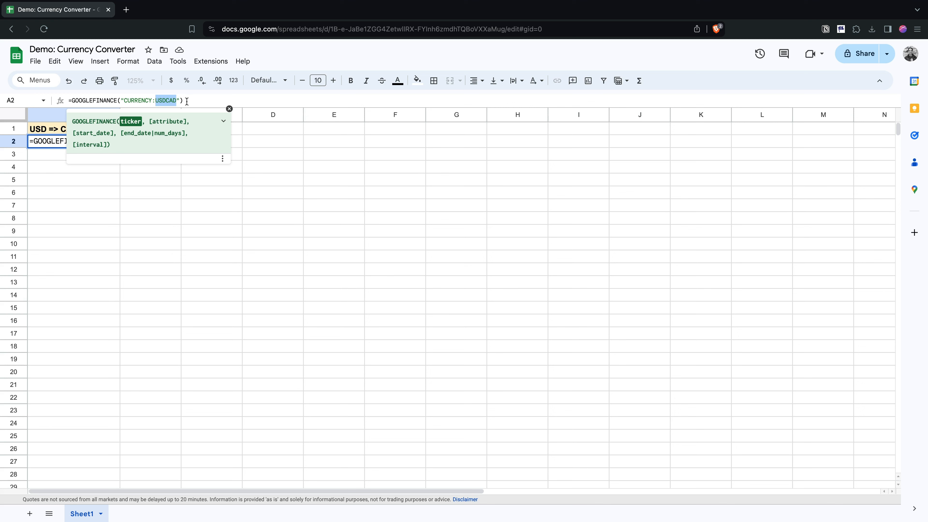
click(188, 100)
click(67, 163)
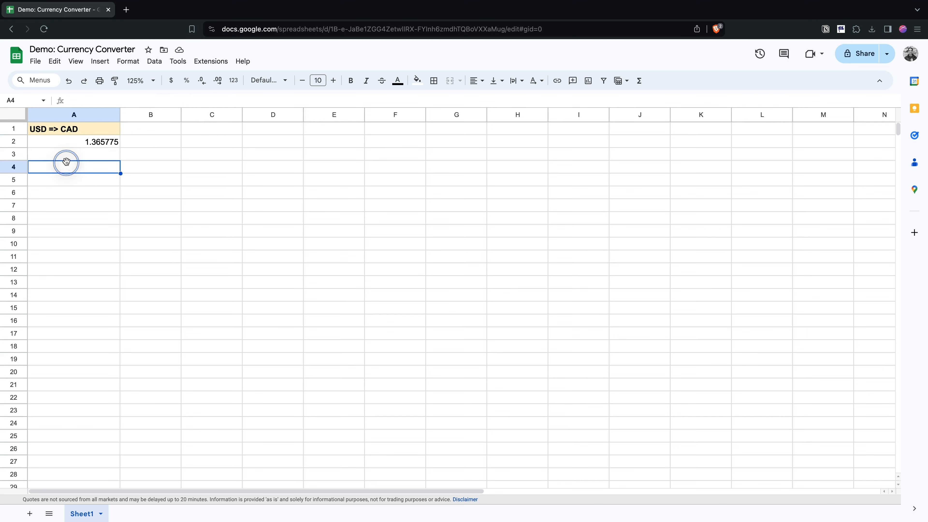
Step: Extend the GOOGLEFINANCE formula in A2 with the attribute "price" and the start date "11/23/2021"
click(92, 142)
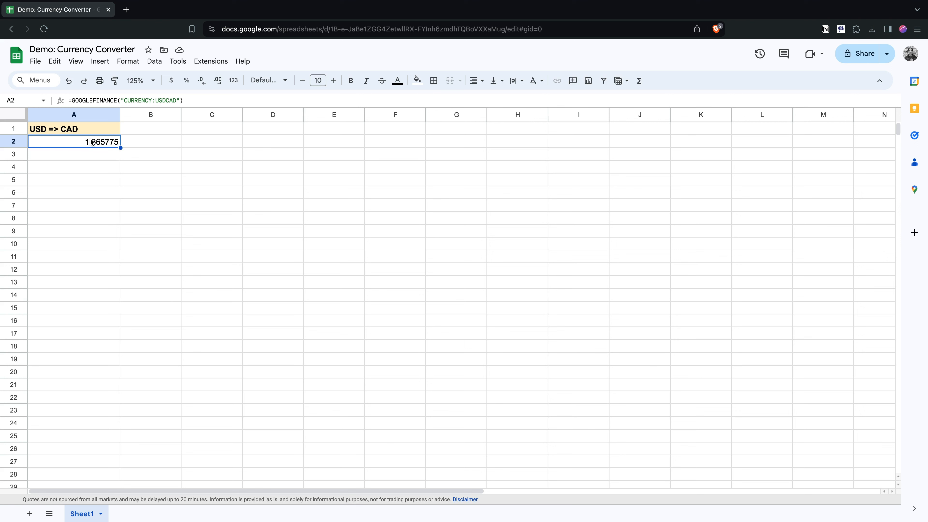
click(180, 101)
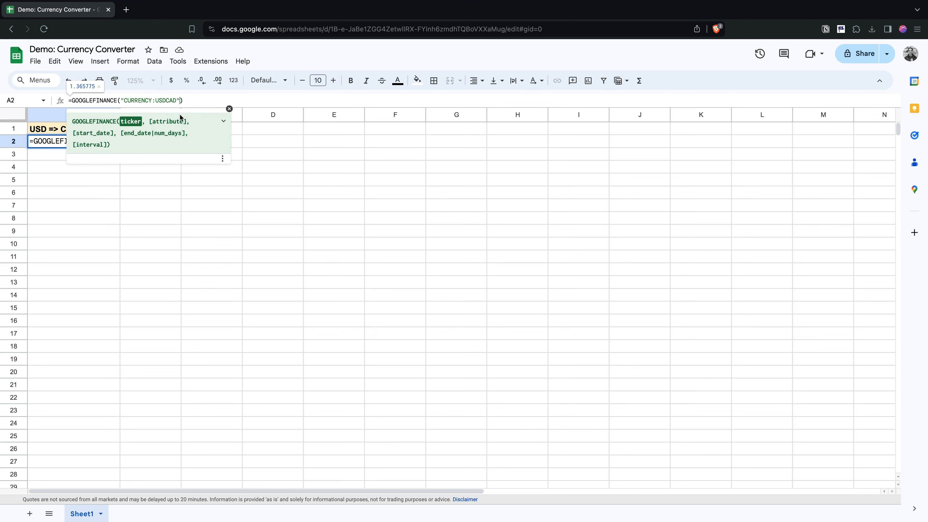
text(, "")
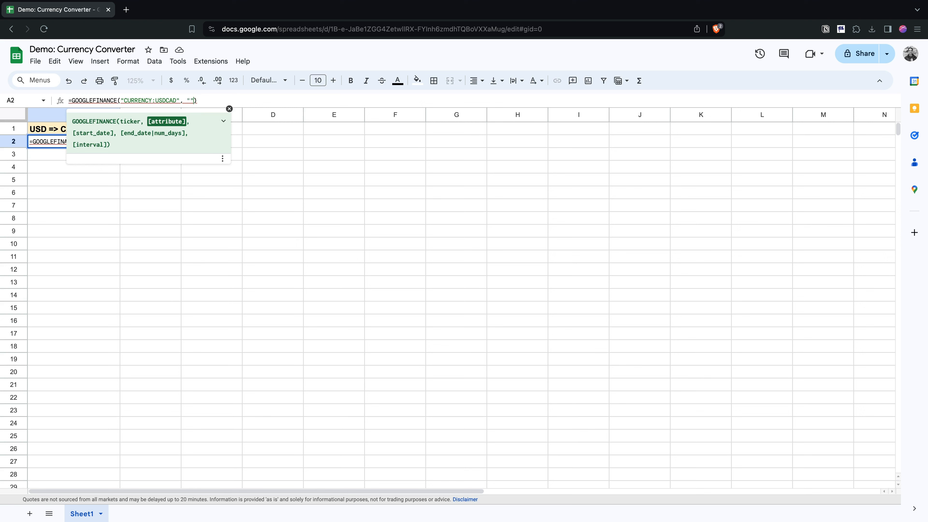
text(price)
text(, "")
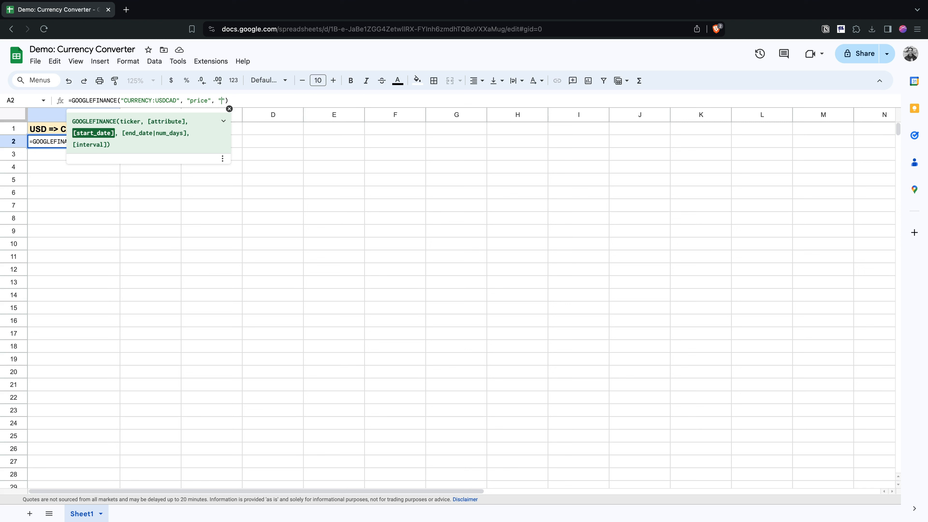
text(11/23/2021)
key(Return)
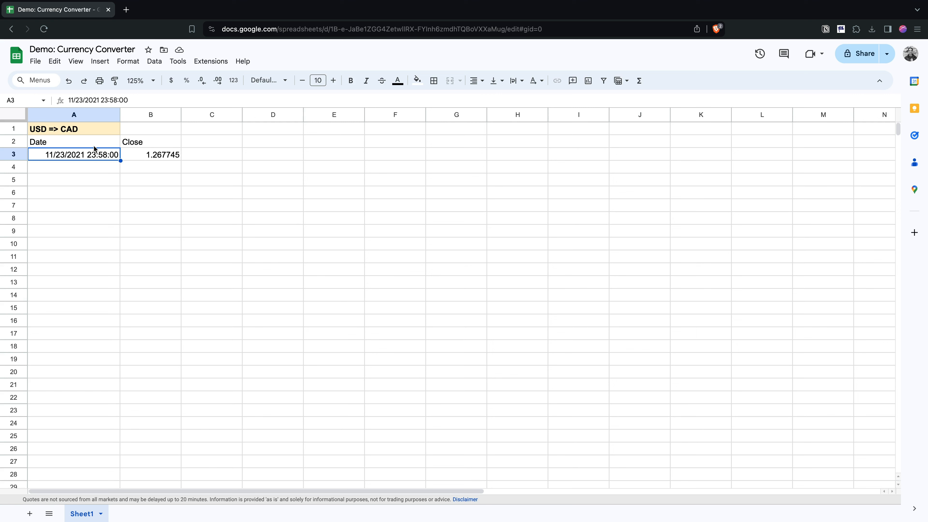
click(93, 145)
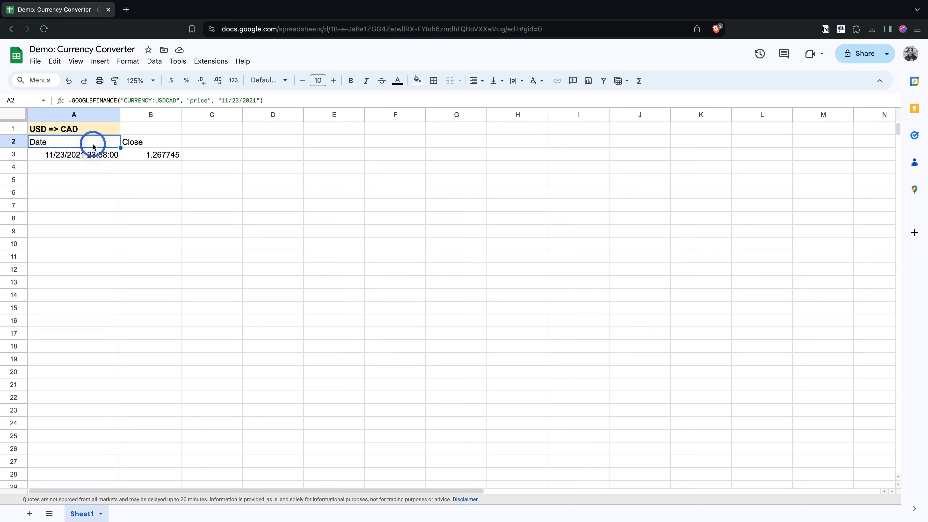
click(93, 157)
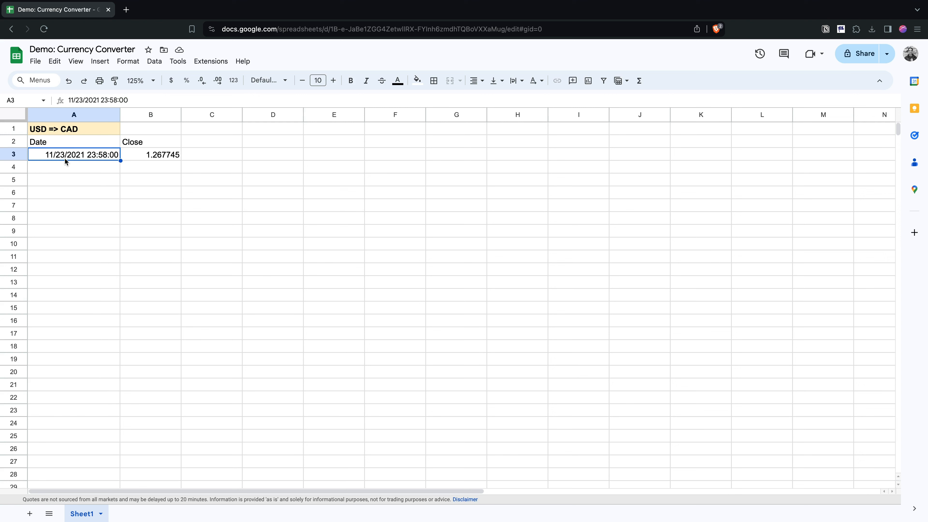
click(159, 155)
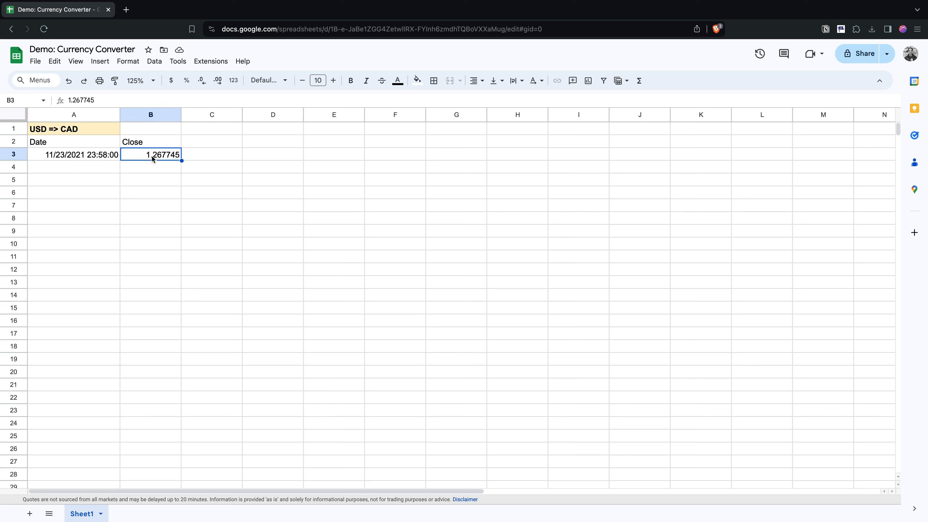
Step: Wrap the GOOGLEFINANCE formula in A2 in an INDEX function that returns row 2, column 2
click(75, 140)
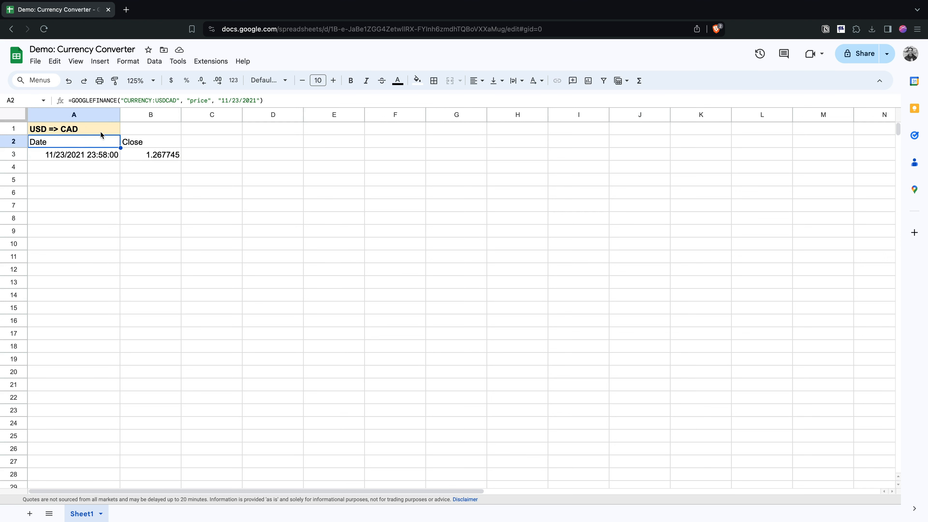
click(73, 100)
key(ctrl+a)
key(BackSpace)
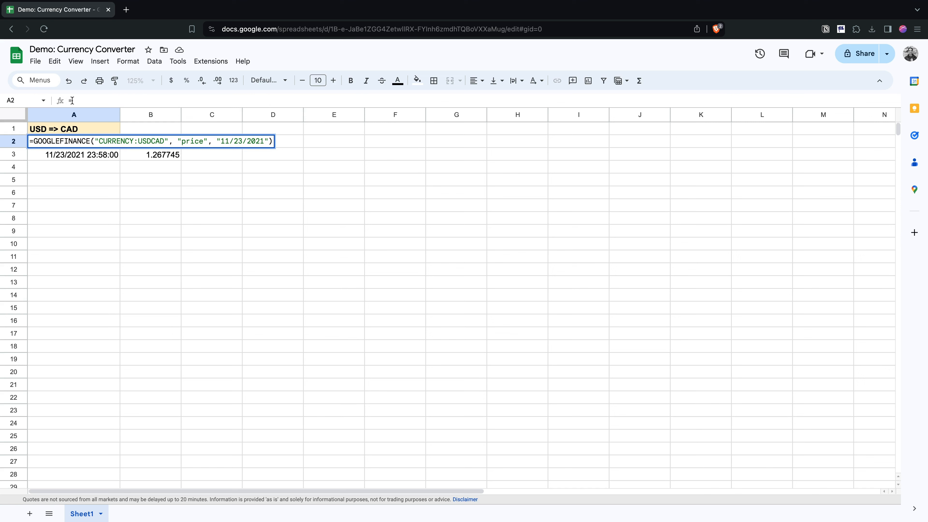
text(index()
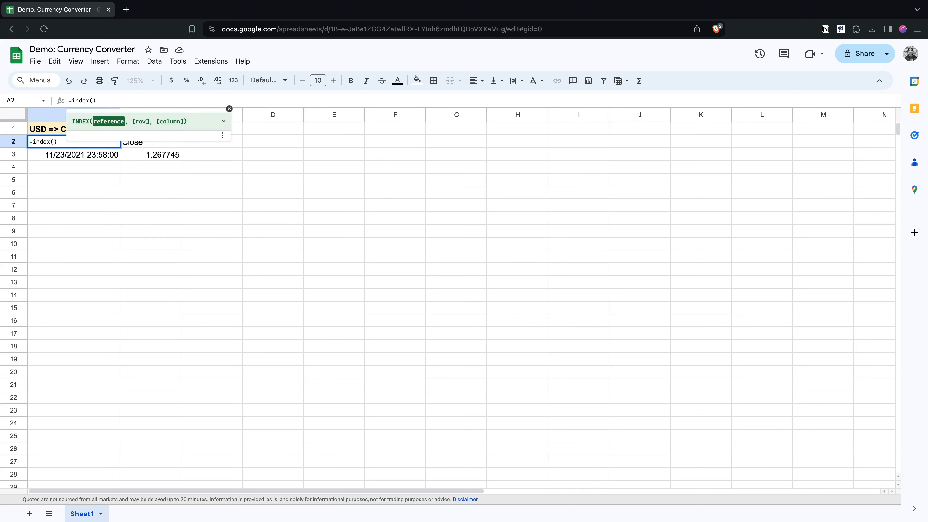
key(ctrl+v)
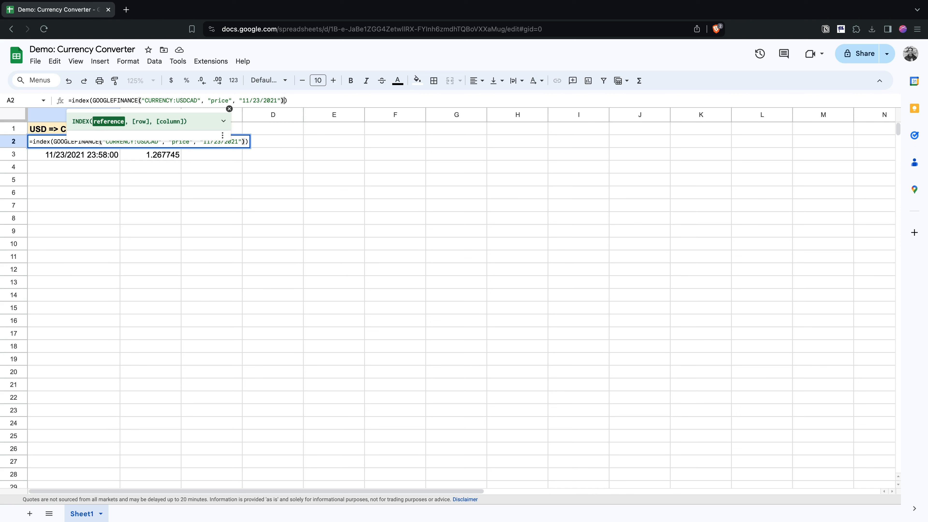
text(, 2, 2)
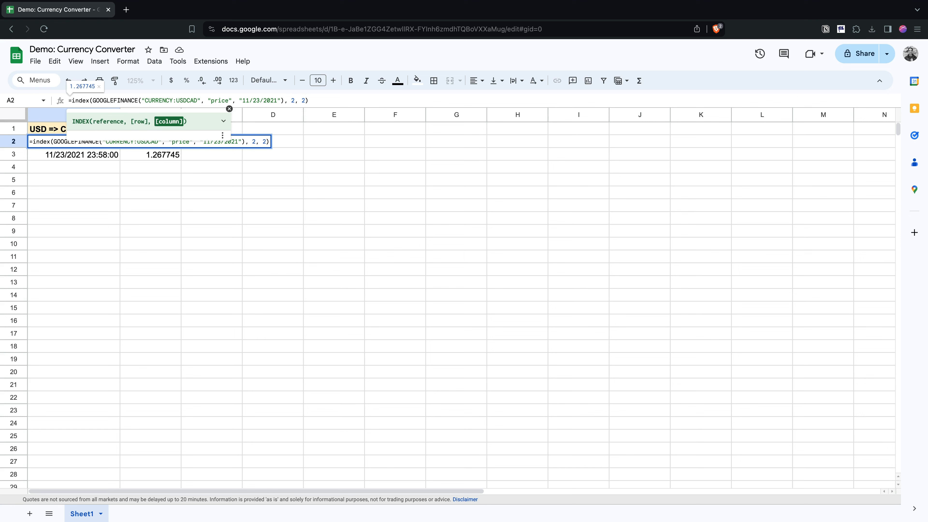
key(Return)
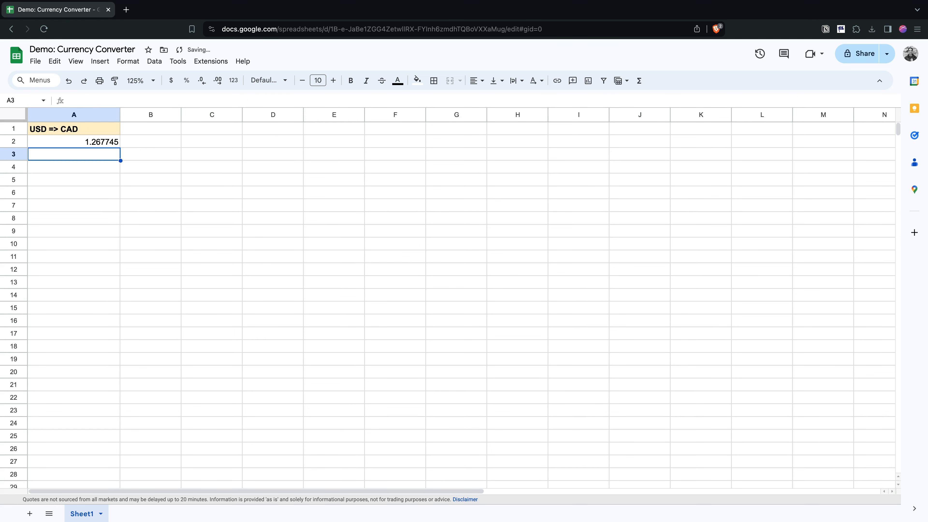
click(98, 143)
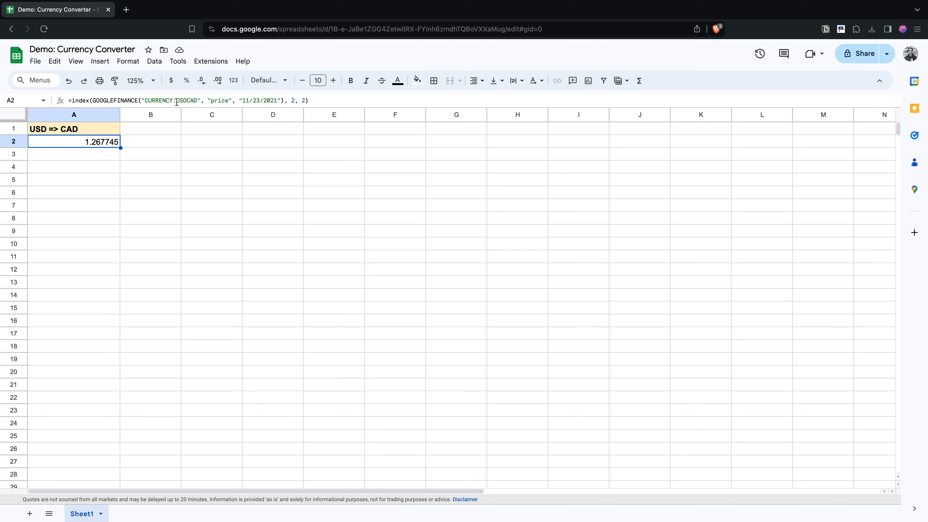
click(265, 131)
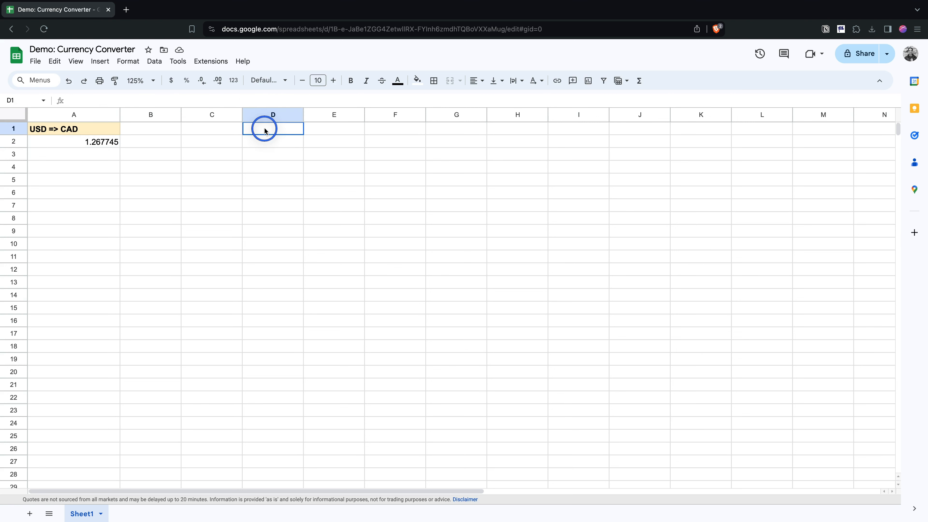
Step: Enter the column headings FROM, TO, FROM => TO and RATE in cells D1 to G1
text(FROM)
key(Tab)
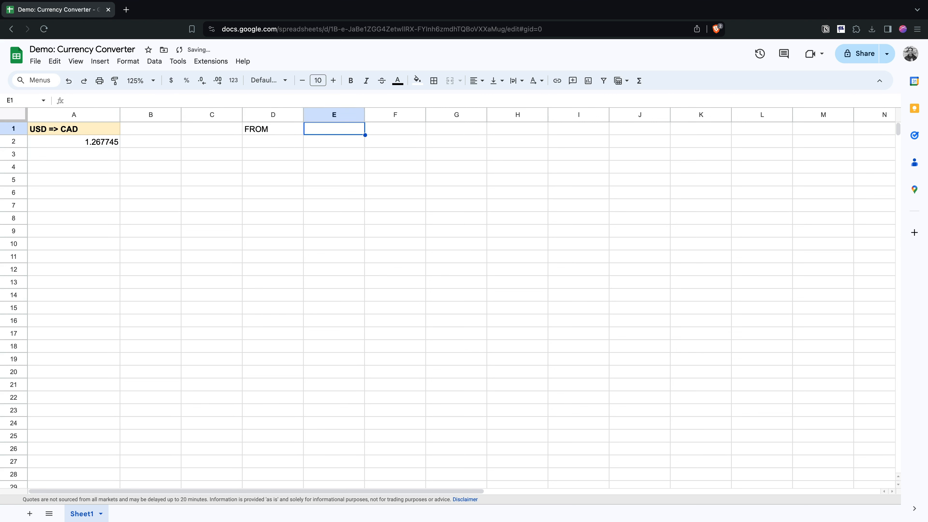
text(TO)
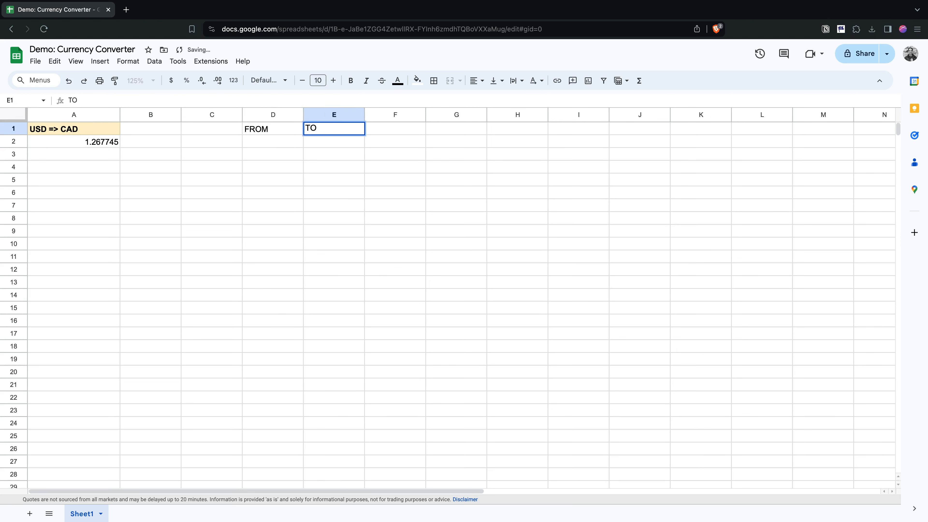
key(Tab)
text(FROM => TO)
key(Tab)
text(RATE)
key(Return)
key(Up)
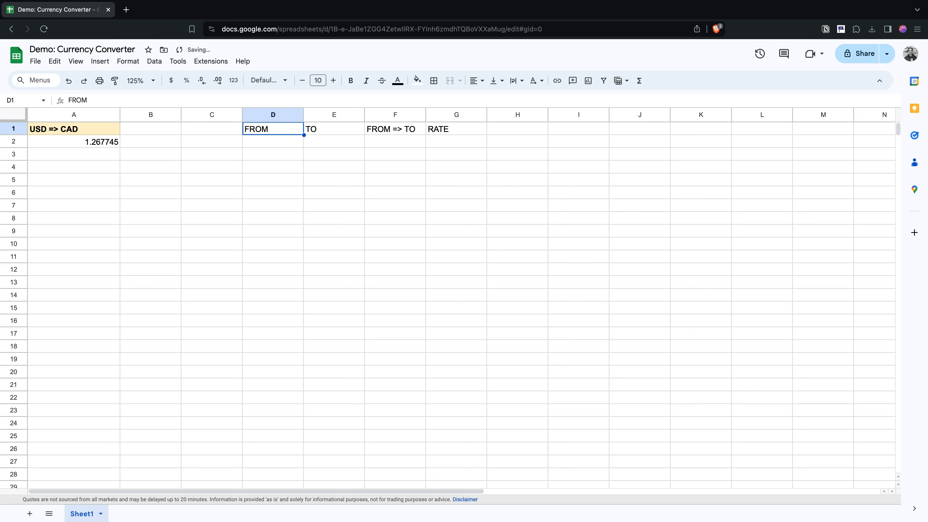
Step: Make the headings in D1:G1 bold and fill them with light yellow
key(shift+Right)
key(shift+Right)
key(shift+Right)
key(super+b)
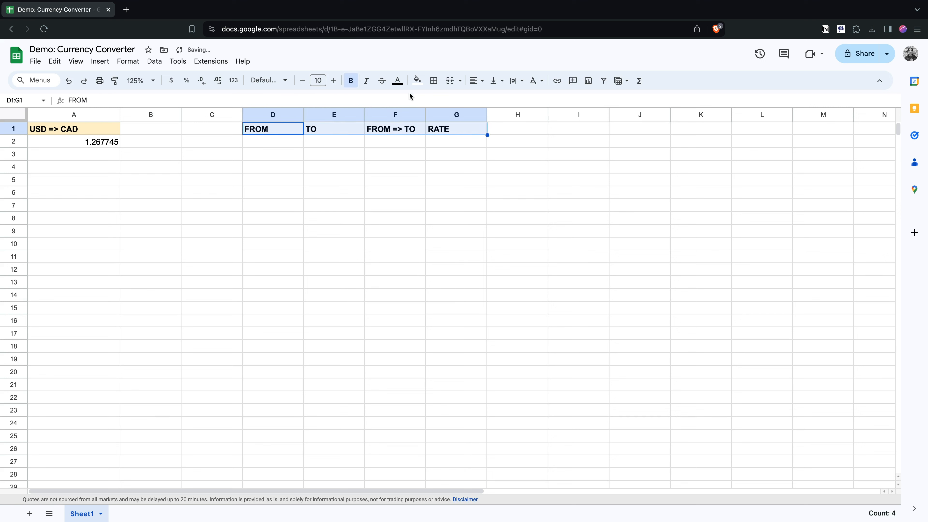
click(417, 80)
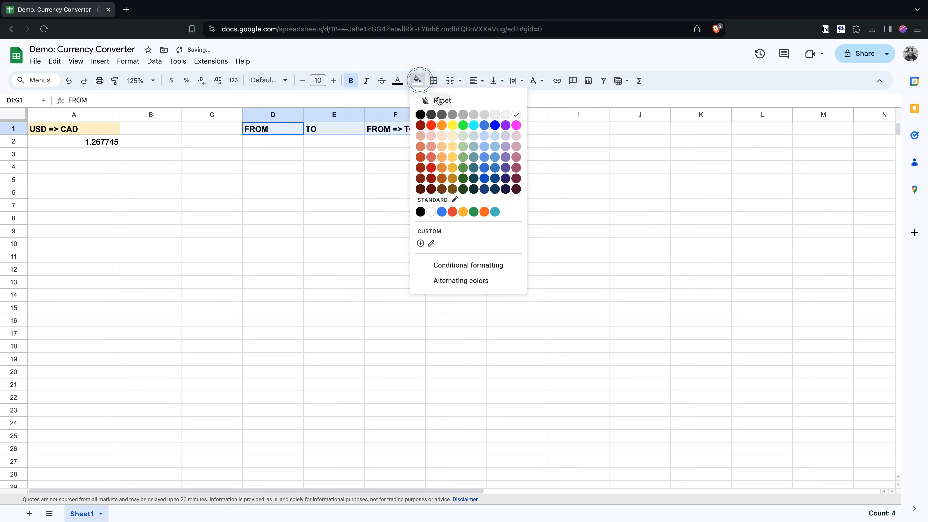
click(456, 136)
Step: Enter USD in D2 and fill it down through D4 in the FROM column
click(286, 140)
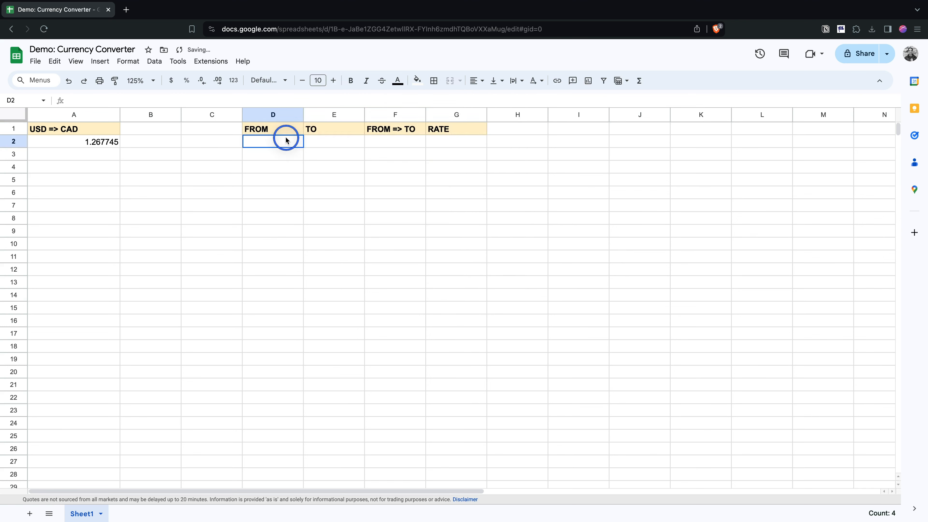
text(USD)
key(Return)
key(Up)
key(shift+Down)
key(shift+Down)
key(super+d)
Step: Enter CAD in D5 and fill it down through D8 in the FROM column
key(Down)
key(Down)
key(Down)
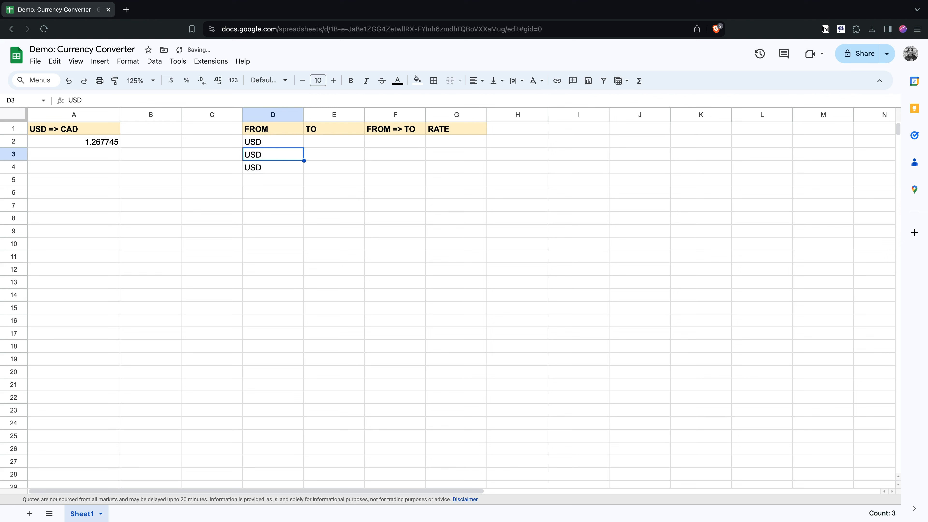
text(CAD)
key(Return)
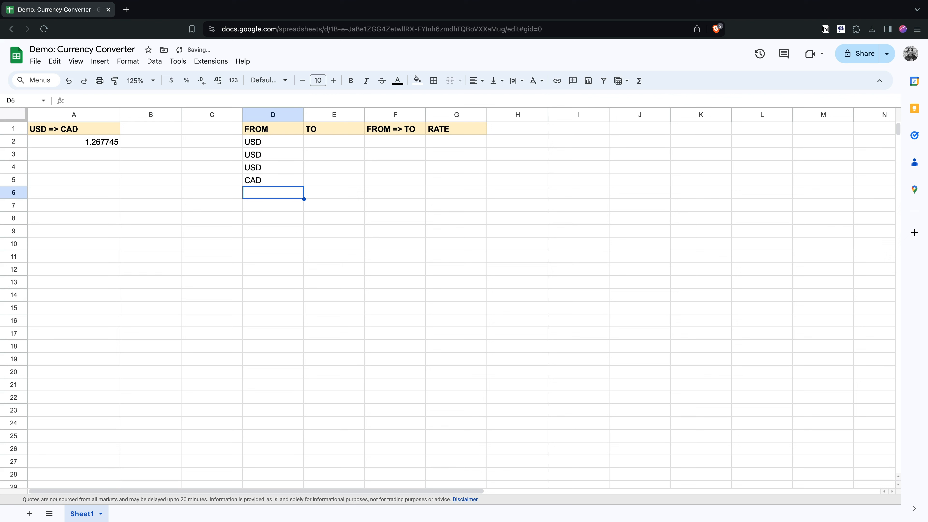
key(Up)
key(shift+Down)
key(shift+Down)
key(shift+Down)
key(super+d)
Step: Enter the target currencies CAD, NZD and EUR in cells E2 to E4 of the TO column
key(Right)
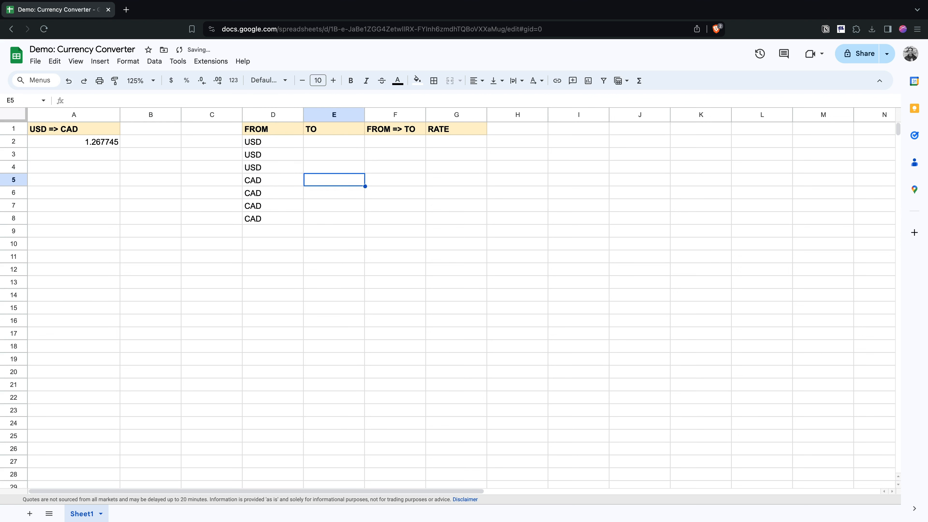
key(Right)
key(Up)
key(Left)
key(Up)
key(Up)
text(CAD)
key(Return)
text(NZD)
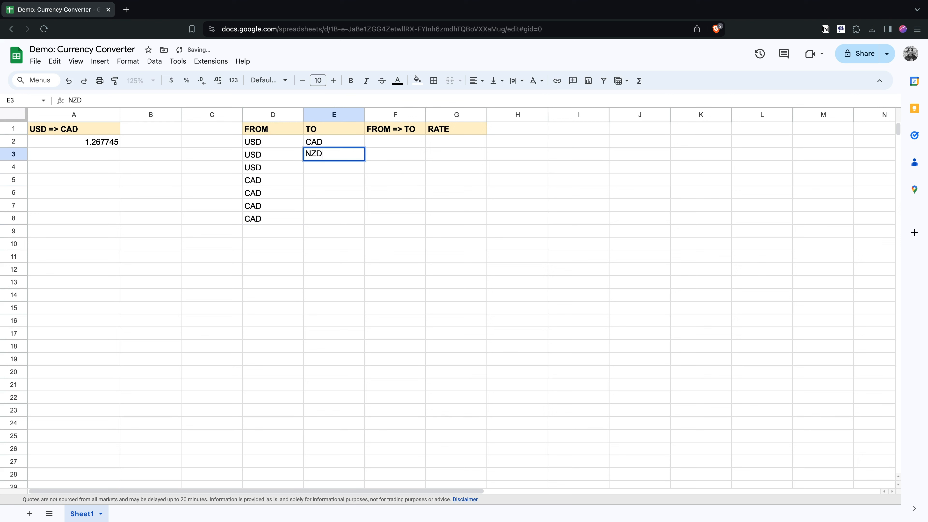
key(Return)
text(EUR)
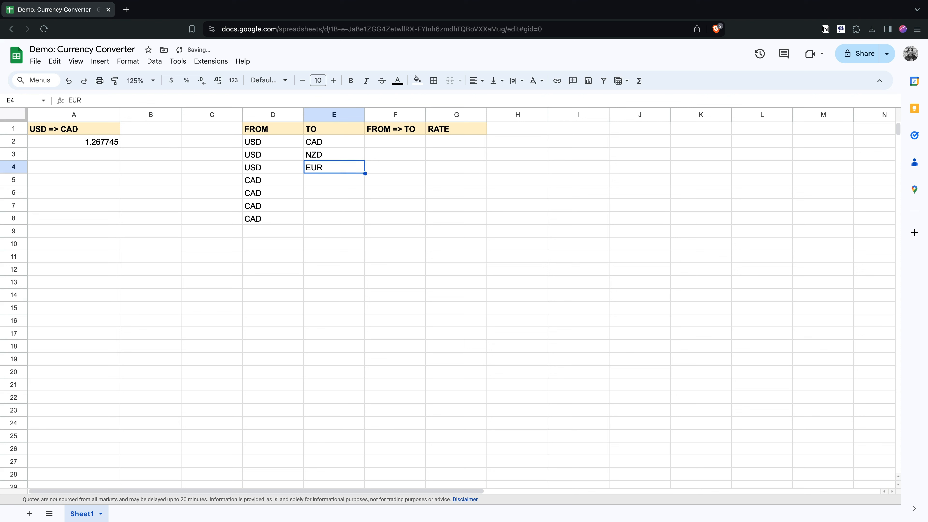
Step: Copy the three target currencies in E2:E4 into E5:E7
key(Up)
key(Up)
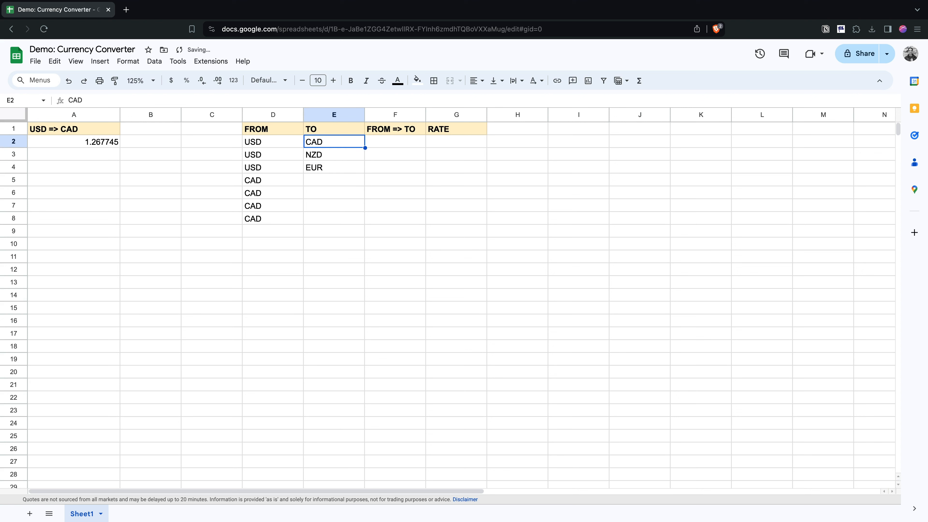
key(shift+Down)
key(shift+Down)
key(ctrl+c)
key(Down)
key(Down)
key(Down)
key(Down)
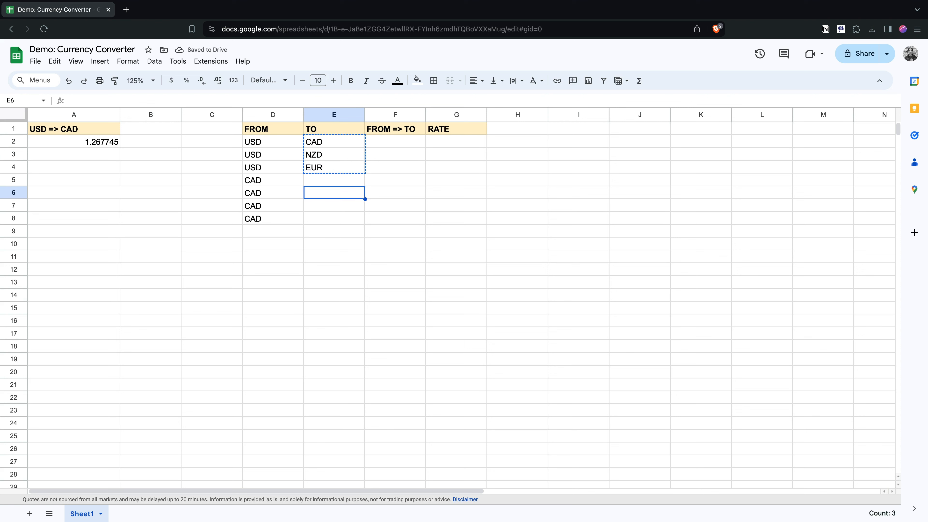
key(Up)
key(ctrl+v)
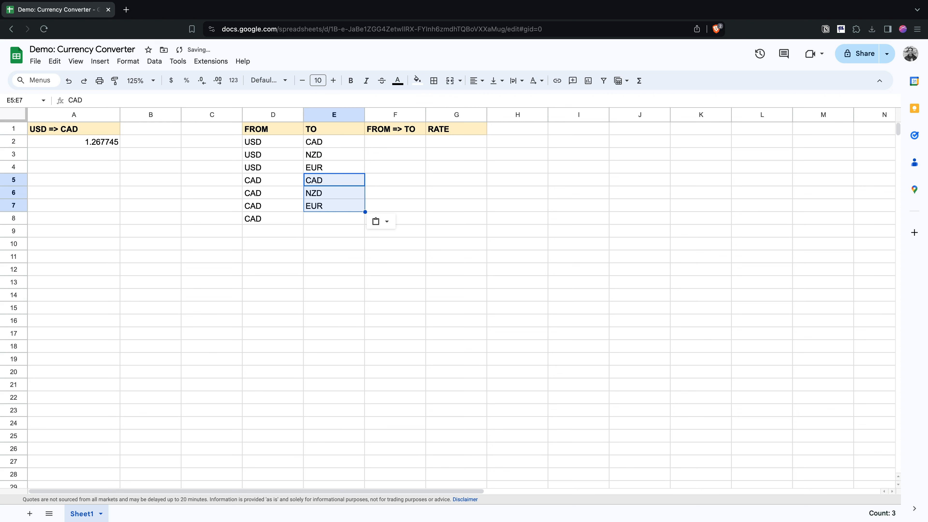
Step: Enter INR as the target currency in cell E8
key(Down)
key(Down)
key(Down)
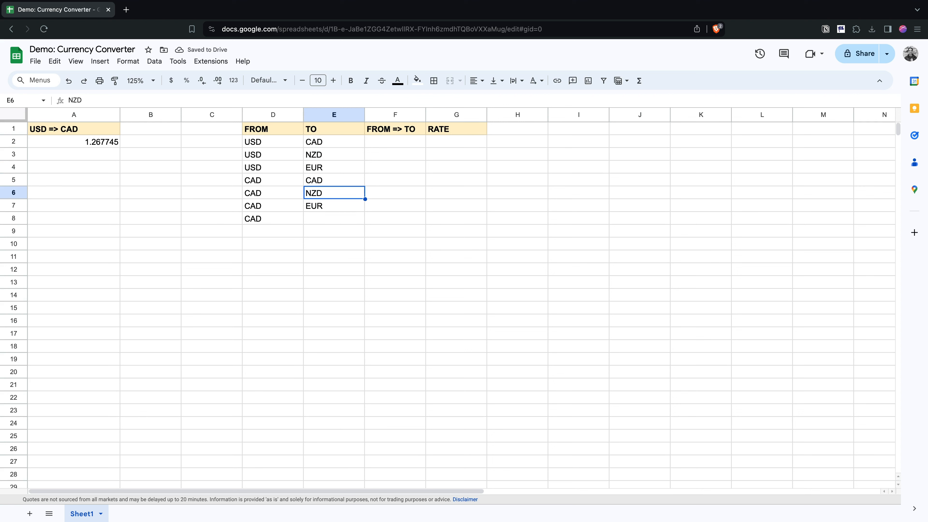
text(INR)
key(Return)
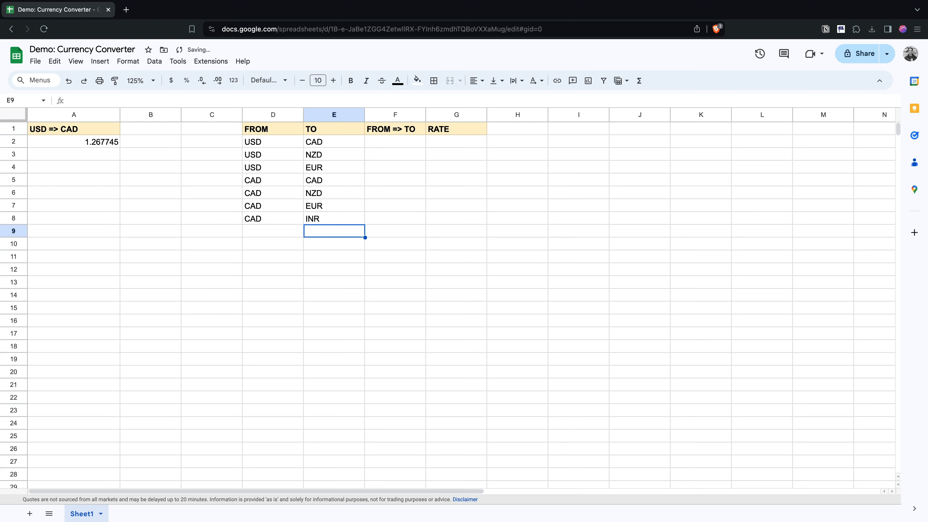
click(374, 143)
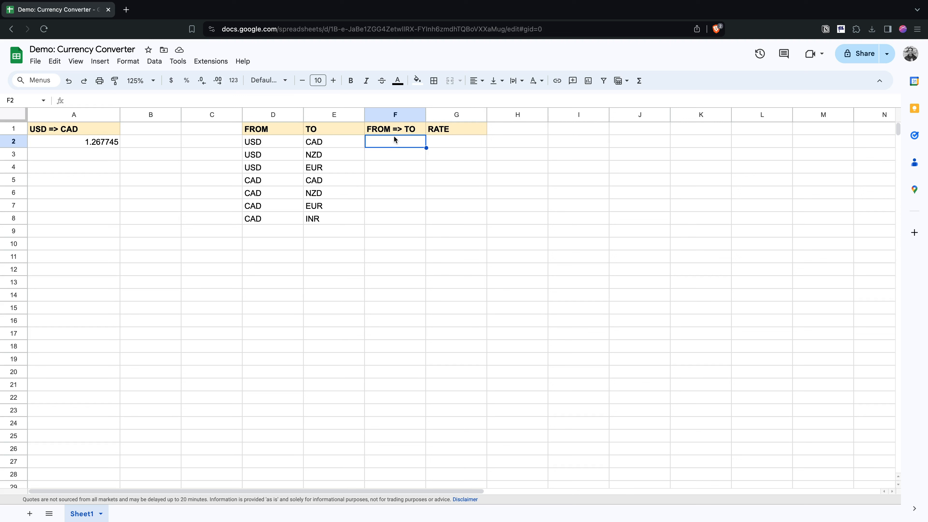
click(444, 142)
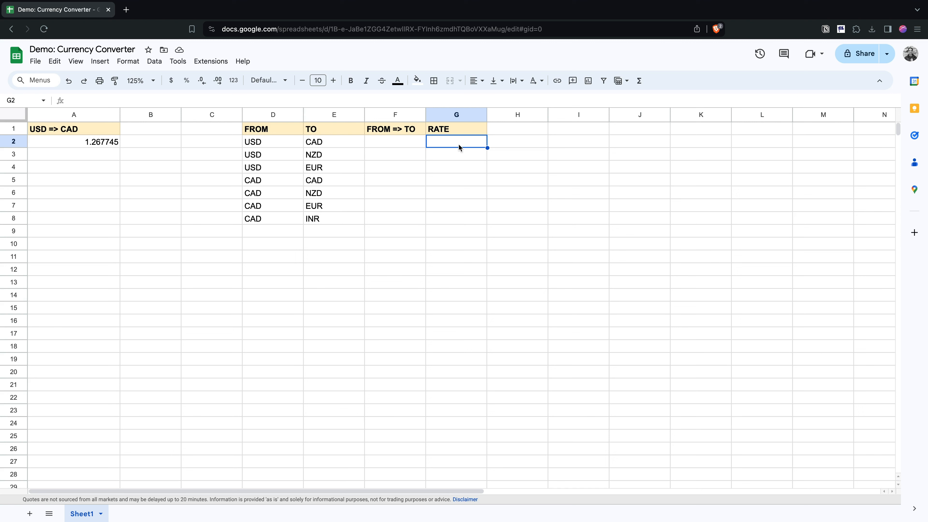
Step: Add a bold DATE heading with a light yellow fill in cell I1
click(576, 128)
text(DATE)
key(Return)
key(Up)
key(ctrl+b)
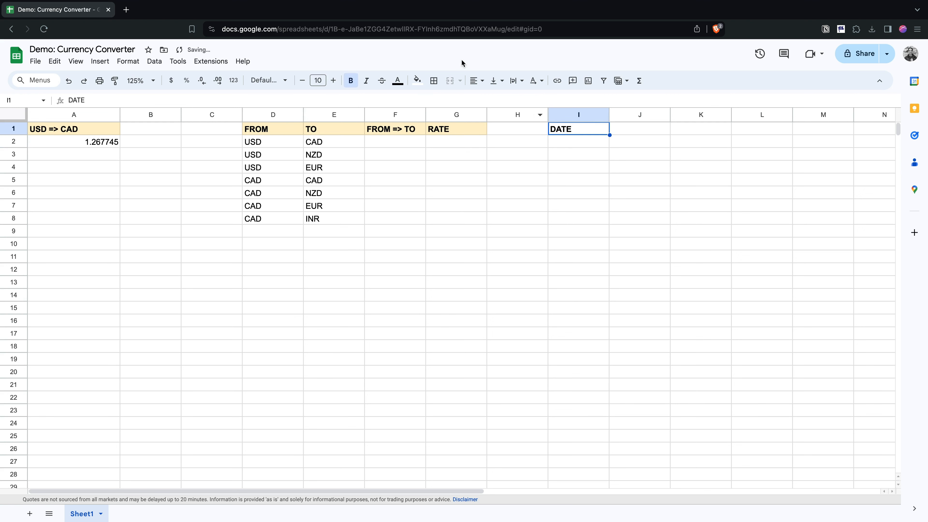
click(417, 80)
click(452, 137)
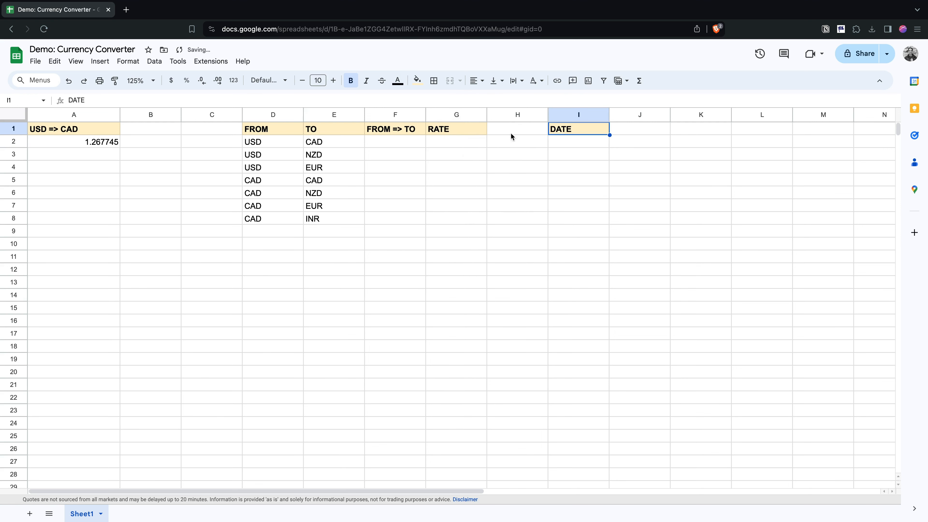
Step: Enter the date 11/23/2021 in cell I2 under the DATE heading
click(565, 141)
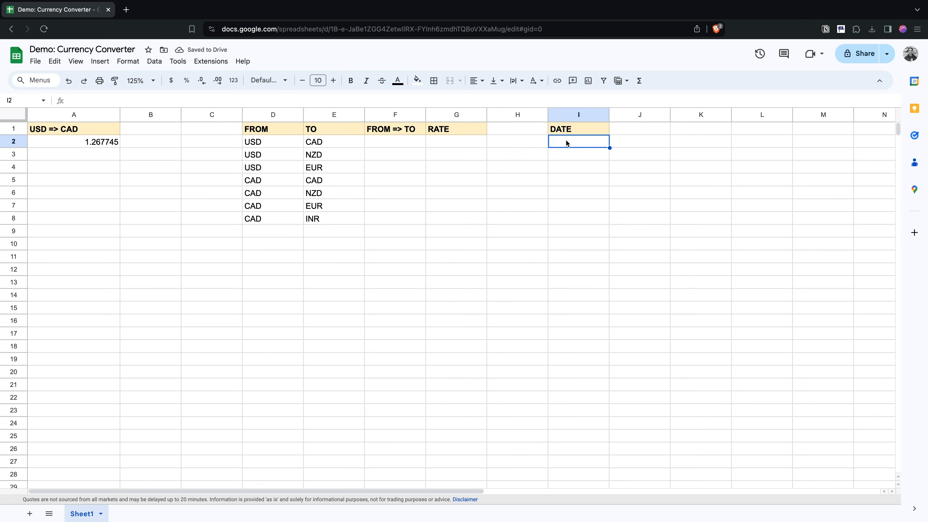
text(11/23/2021)
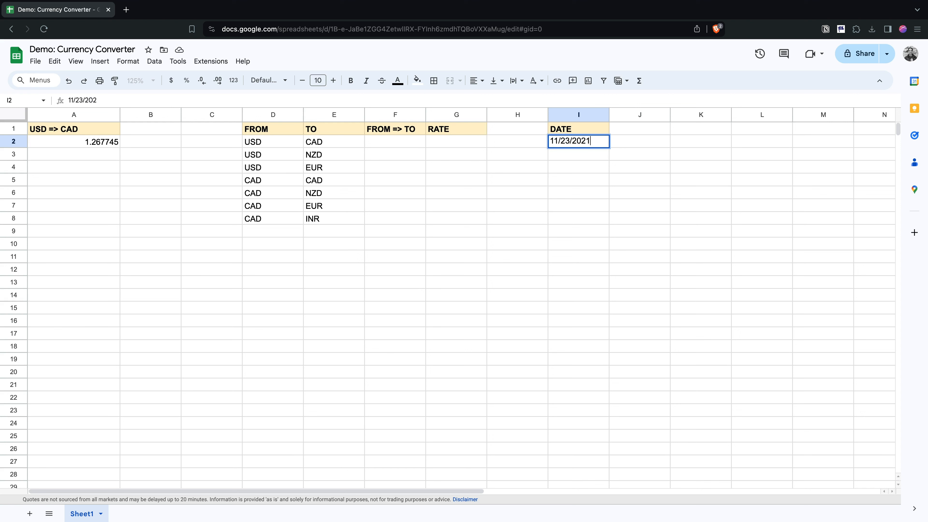
key(Return)
click(105, 145)
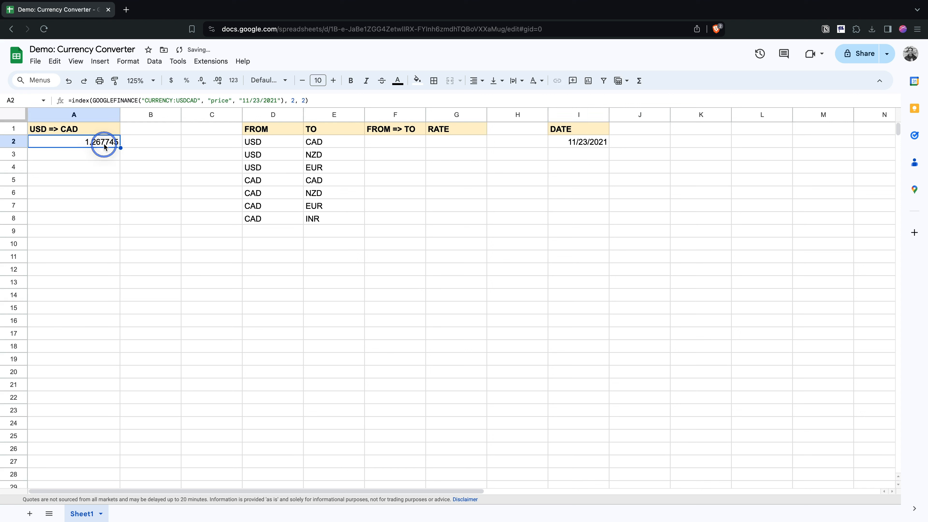
click(565, 142)
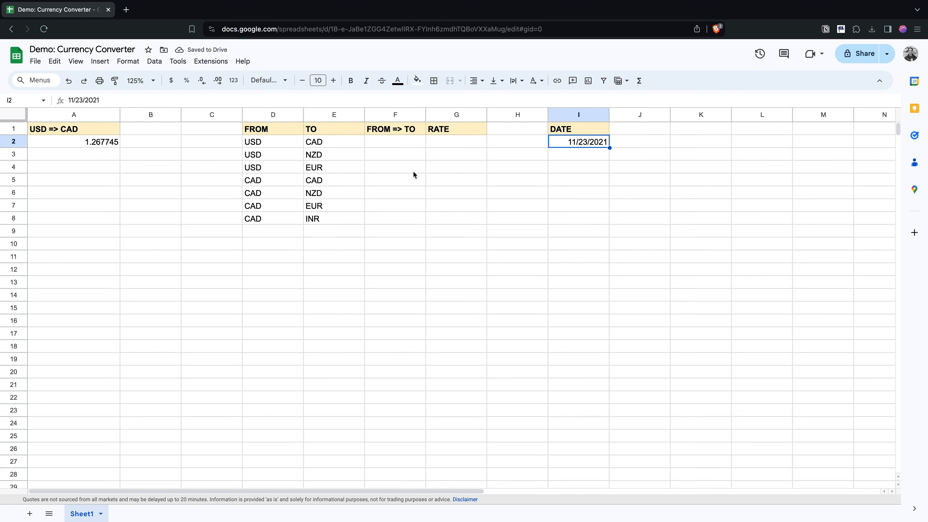
click(446, 141)
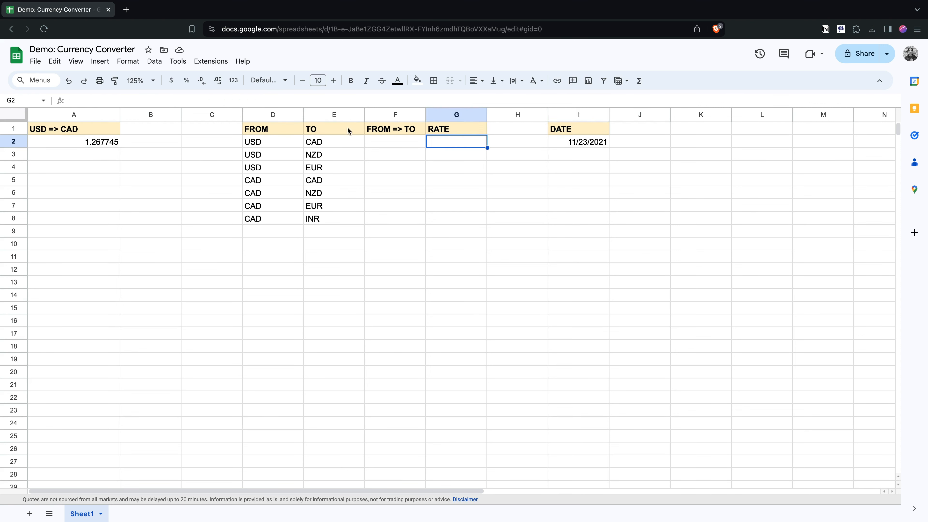
Step: Copy the full INDEX and GOOGLEFINANCE formula text from A2 into cell G2 under RATE
click(101, 142)
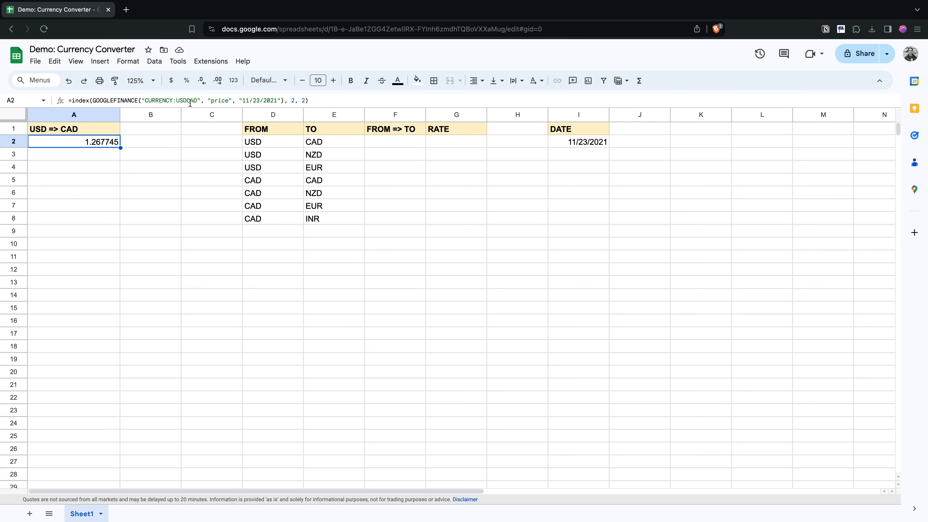
drag(142, 100, 201, 102)
click(318, 101)
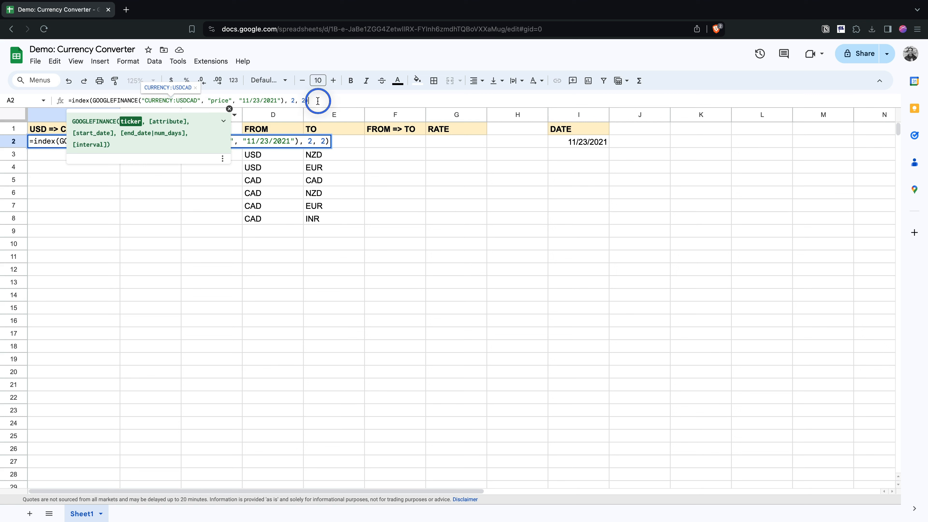
key(super+a)
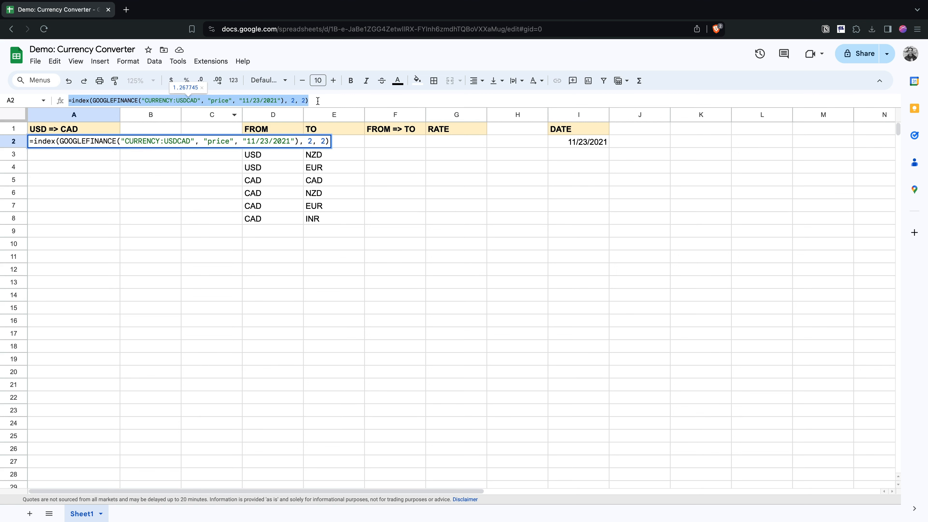
key(super+c)
click(447, 141)
key(super+v)
click(387, 102)
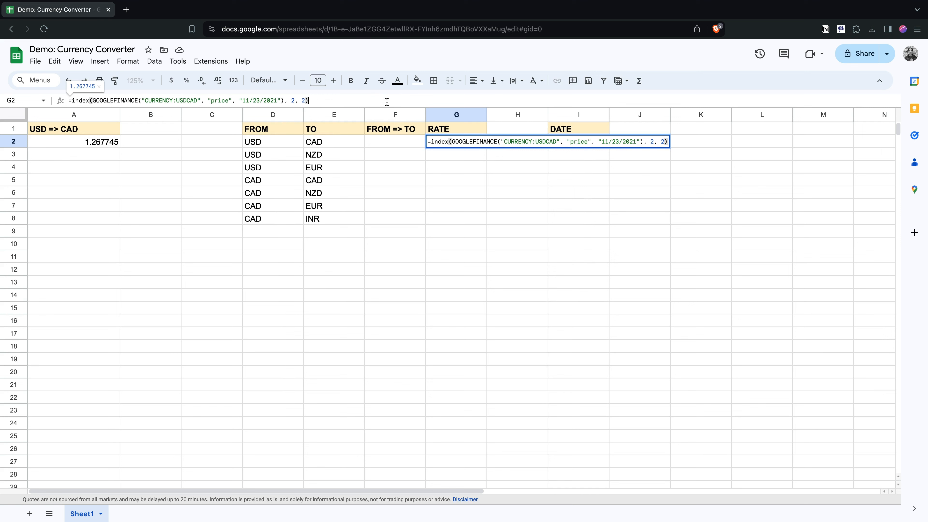
key(Return)
Step: Replace the fixed ticker in G2's GOOGLEFINANCE formula with "CURRENCY:" & D2 & E2, and compare the rate with A2
key(Up)
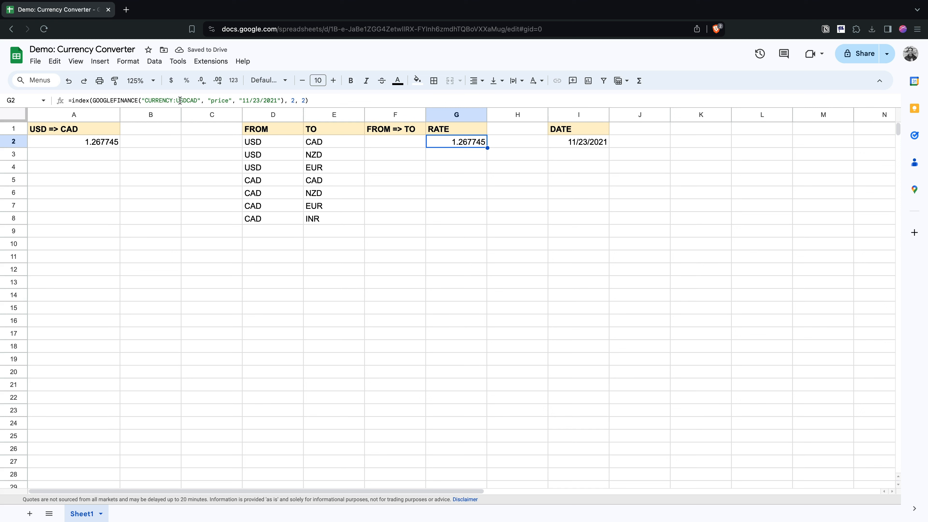
double_click(180, 100)
key(BackSpace)
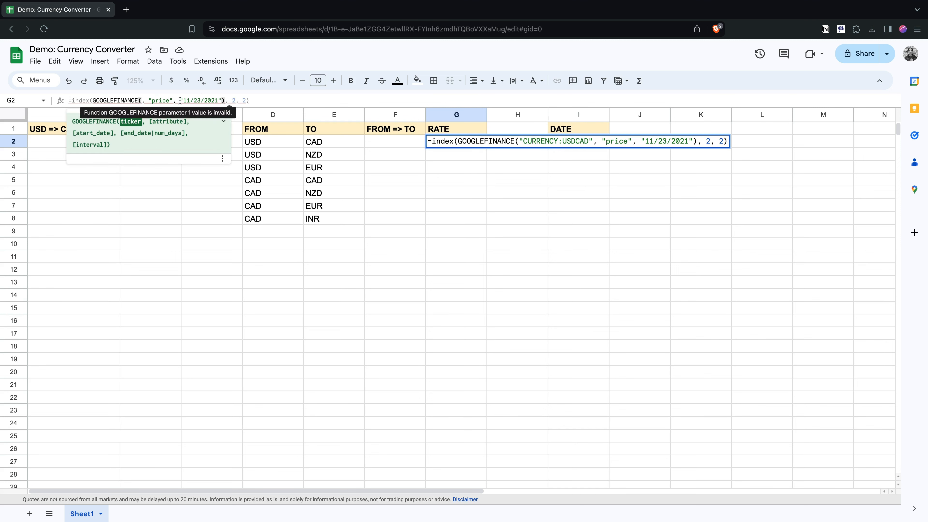
text(")
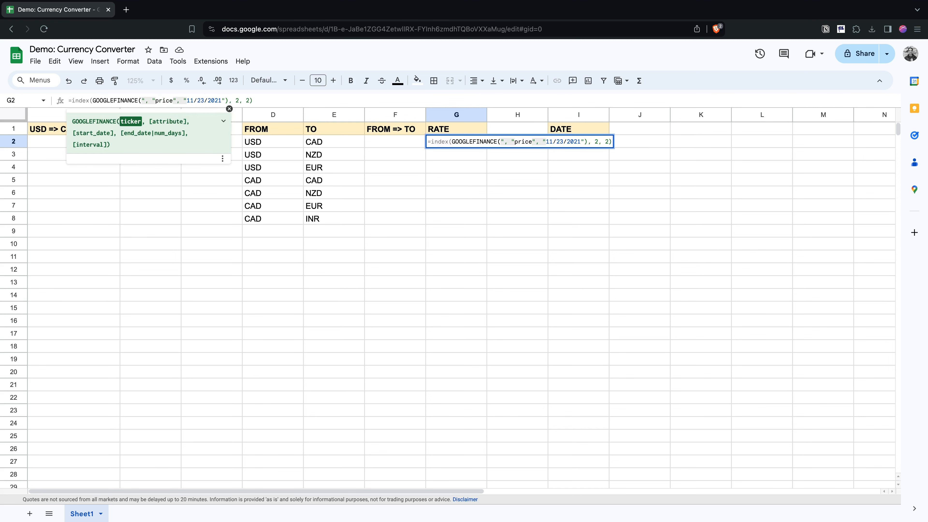
text(CURRENCY:)
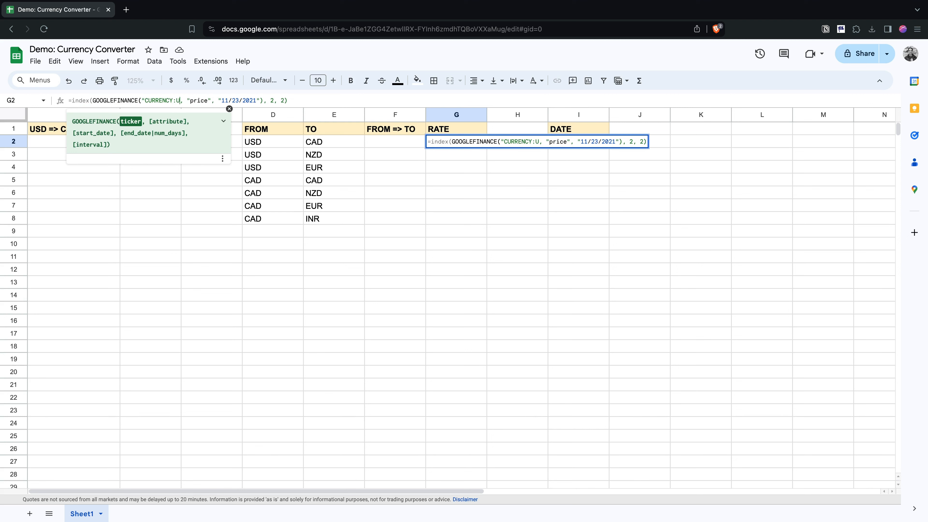
text(")
text( & D)
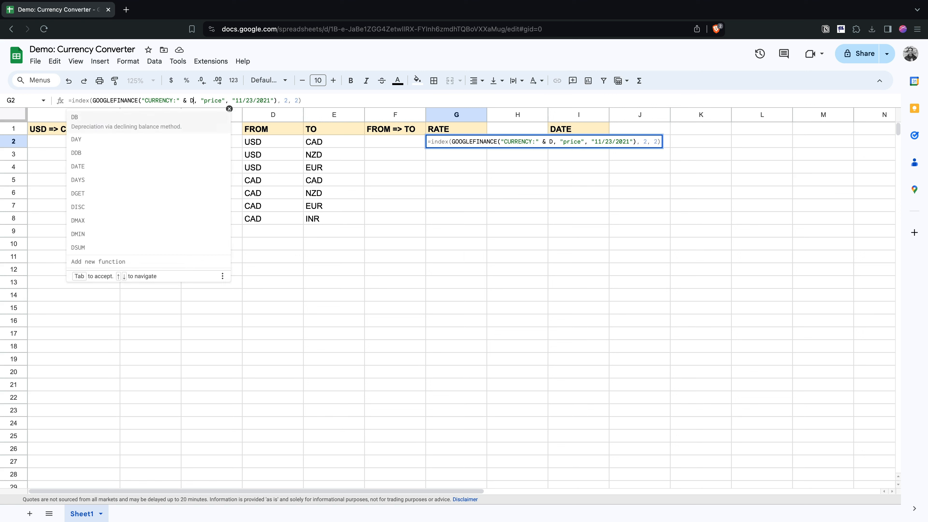
click(256, 143)
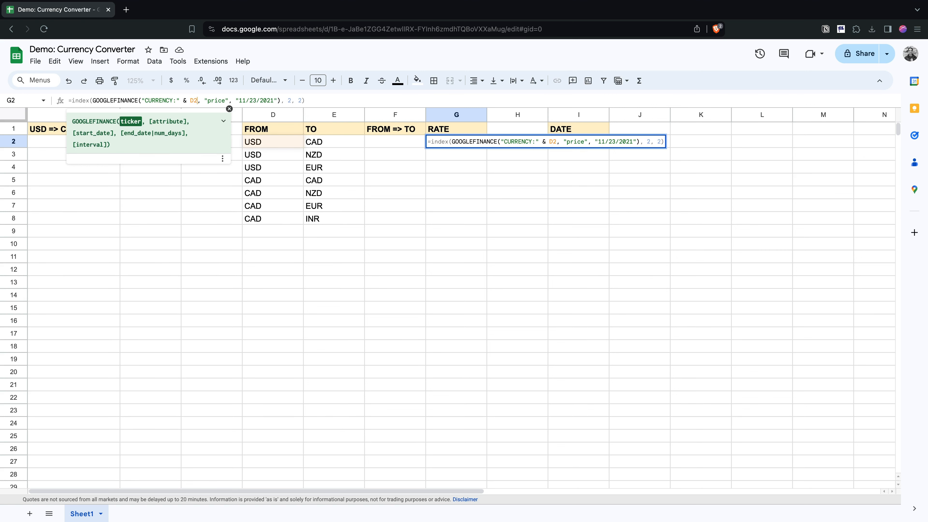
text(& E)
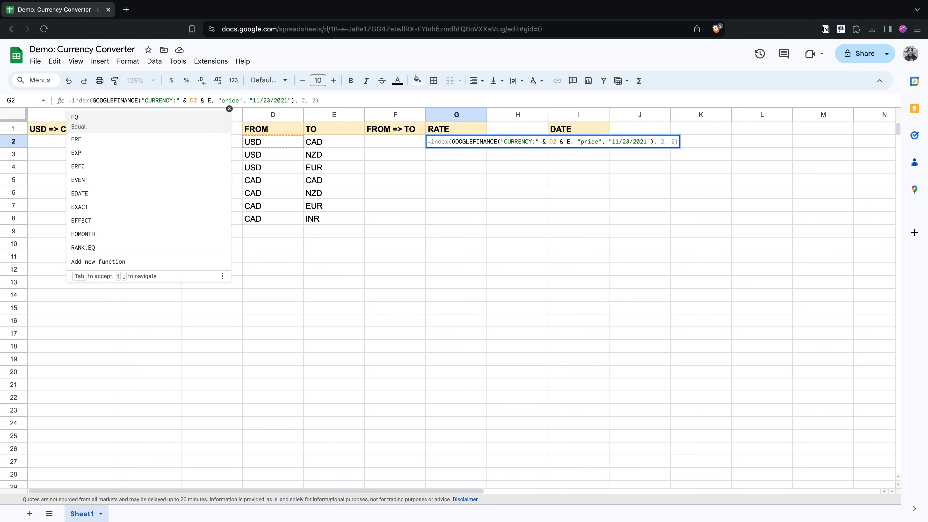
text(2)
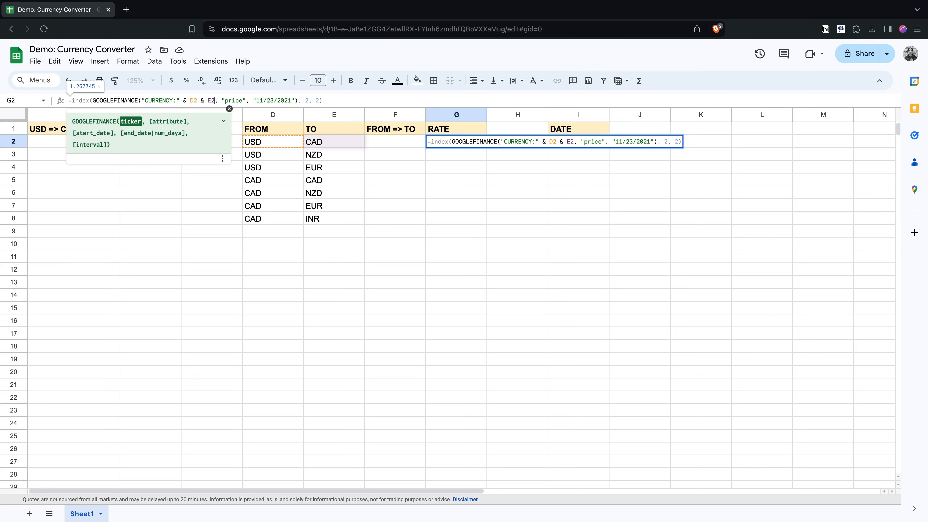
key(Return)
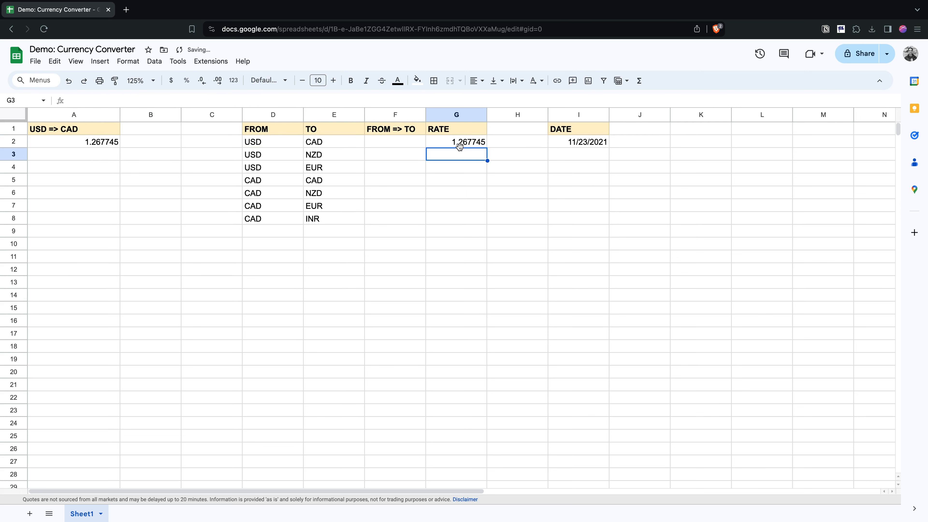
click(451, 145)
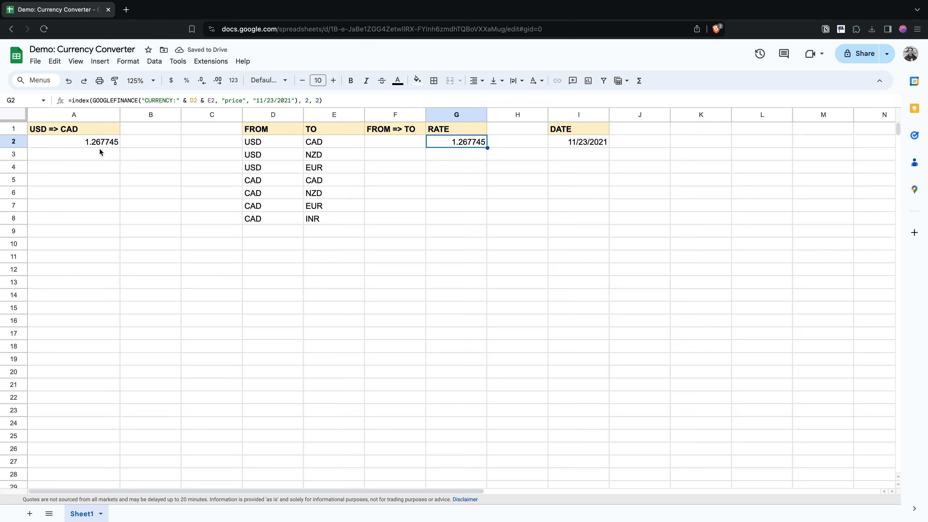
click(100, 144)
click(441, 140)
Step: Hide column F, the FROM => TO column
click(390, 114)
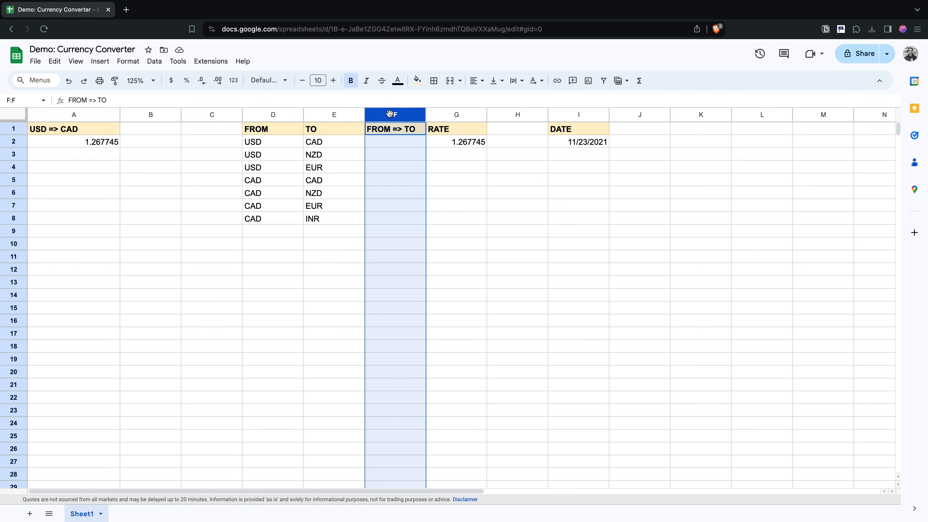
right_click(389, 114)
click(420, 256)
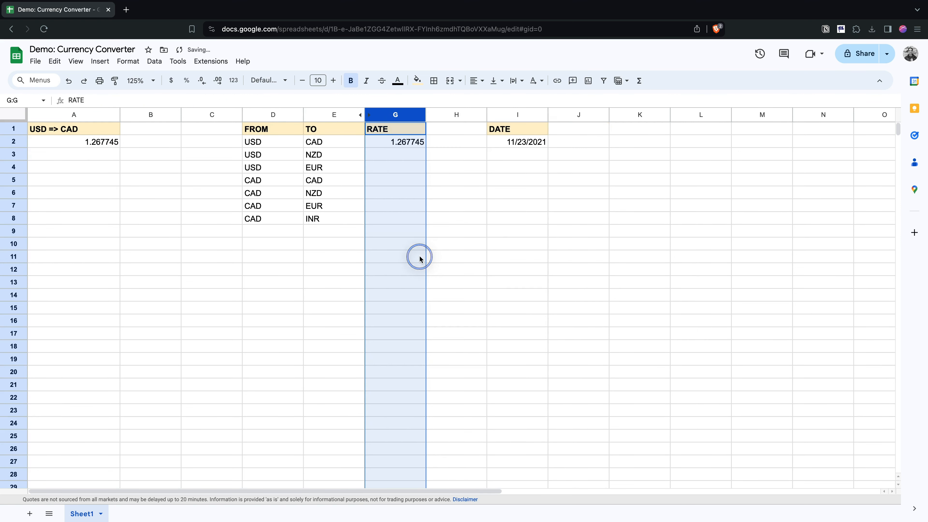
Step: Fill the rate formula from G2 down through G8 and inspect the CAD to CAD row
click(402, 149)
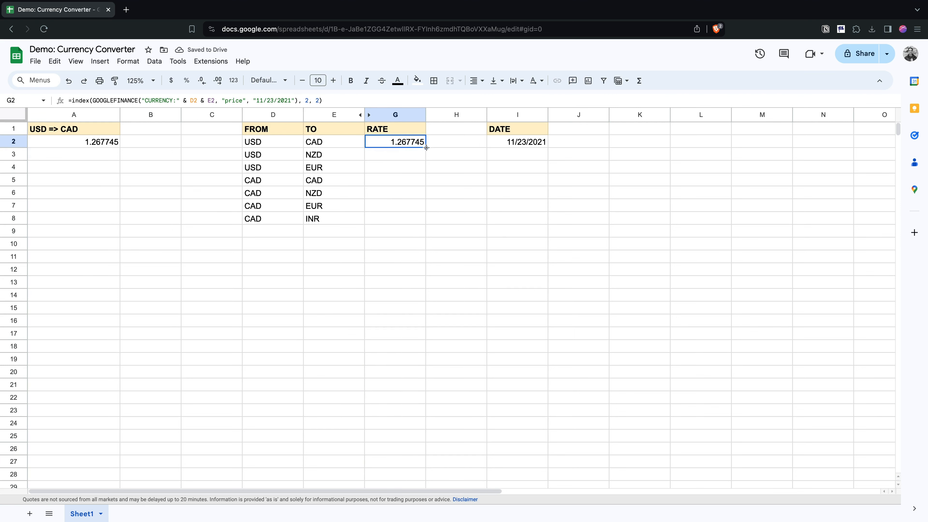
drag(426, 149, 428, 219)
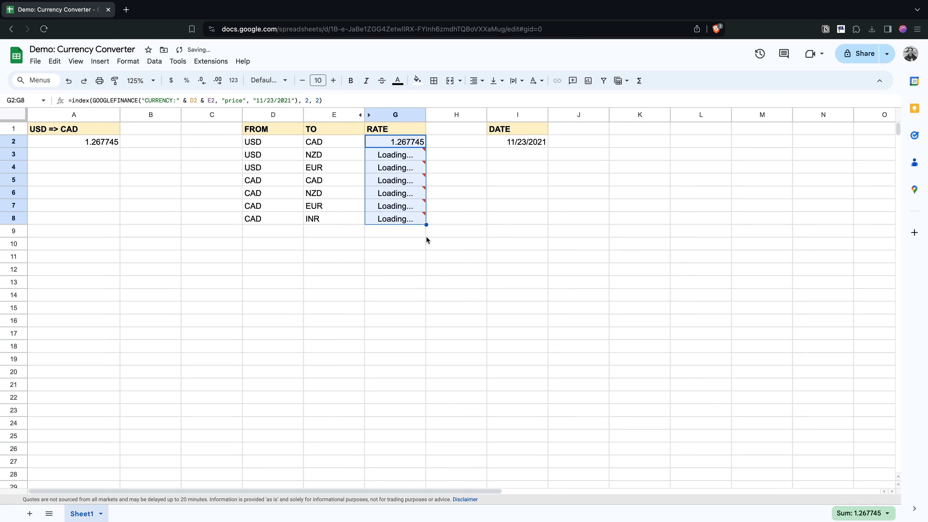
mouse_move(402, 183)
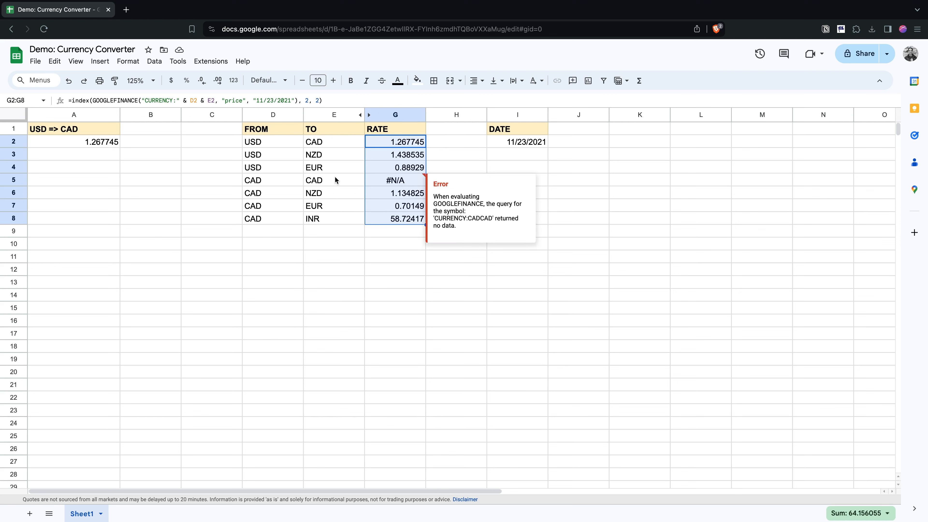
Step: Move INR from cell E8 to E5, replacing the target currency of the CAD to CAD row
click(322, 180)
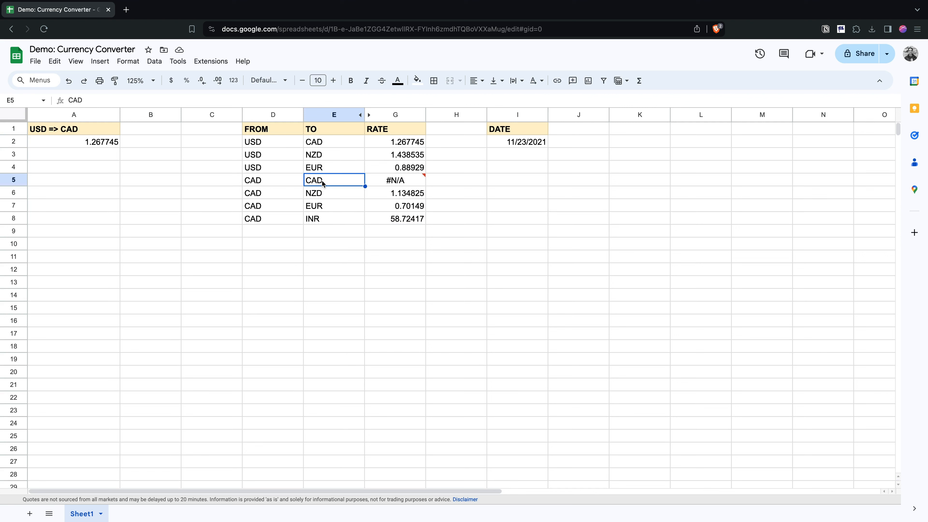
key(Down)
key(Down)
key(Down)
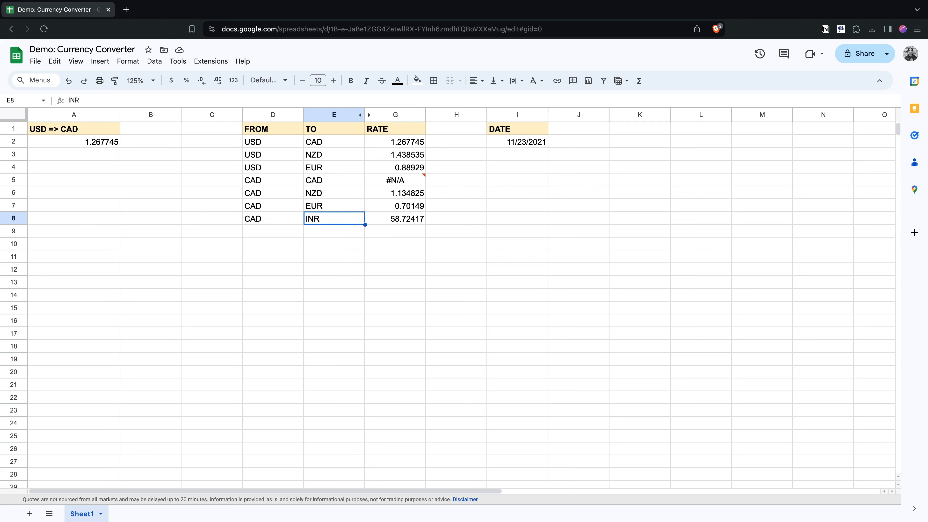
key(super+c)
key(Up)
key(Up)
key(Up)
key(super+v)
Step: Clear the leftover entries in row 8, from the FROM column through the RATE column
key(Down)
key(Down)
key(Down)
key(Left)
key(shift+Right)
key(shift+Right)
key(shift+Right)
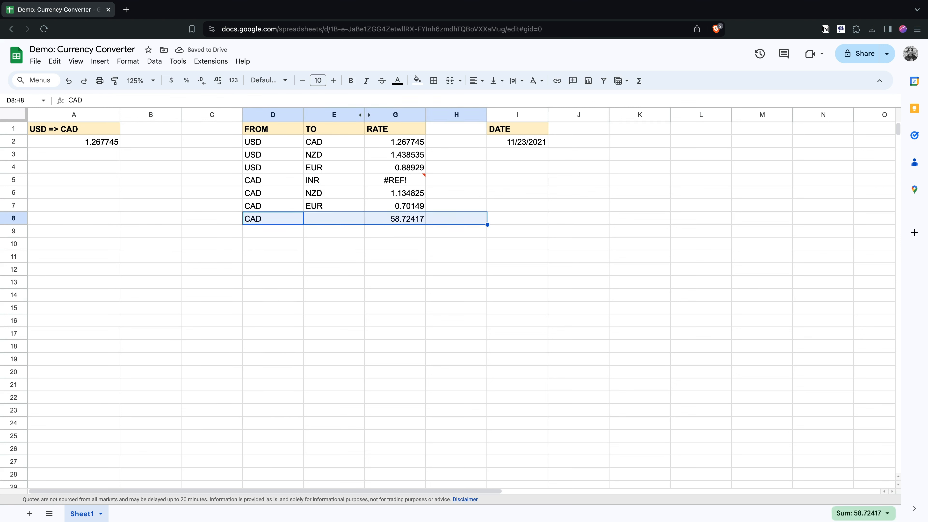
key(shift+Left)
key(Delete)
Step: Clear the rates in G3:G7 and refill them with the formula from G2
drag(400, 155, 399, 207)
key(Delete)
click(416, 145)
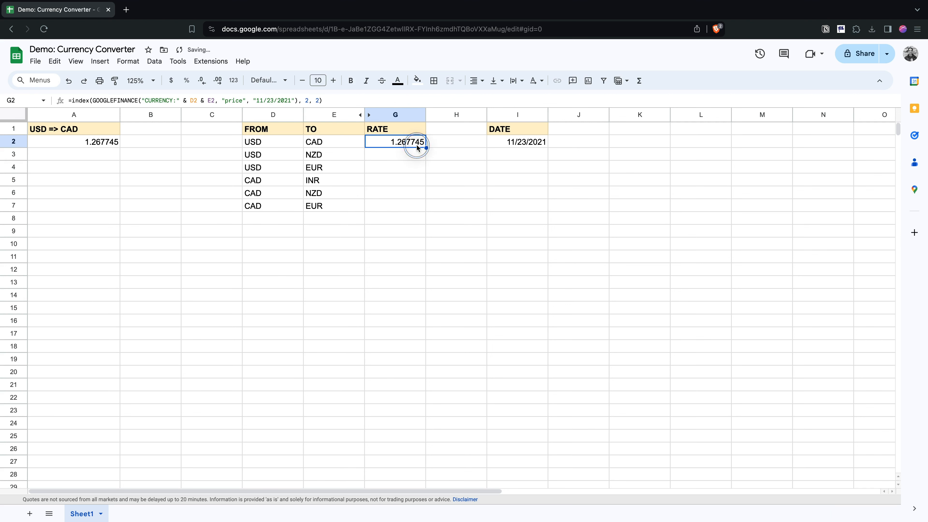
drag(426, 147, 425, 209)
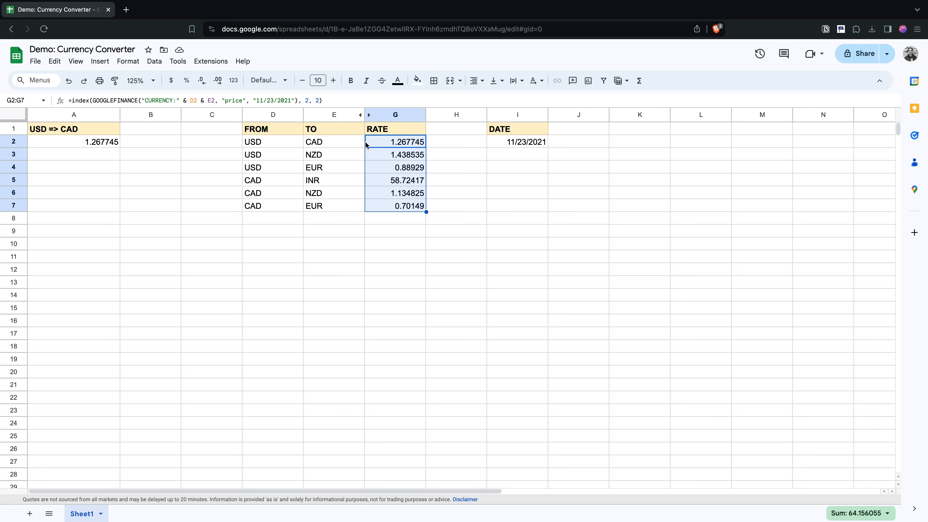
click(391, 225)
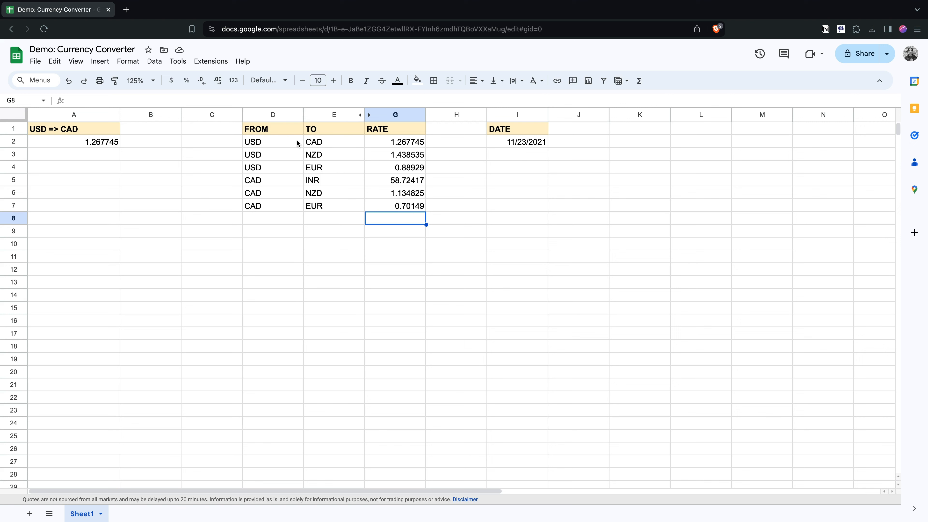
Step: Examine the rate formulas in G2:G5, comparing the fixed date argument with the date in I2
click(415, 144)
click(415, 153)
click(415, 167)
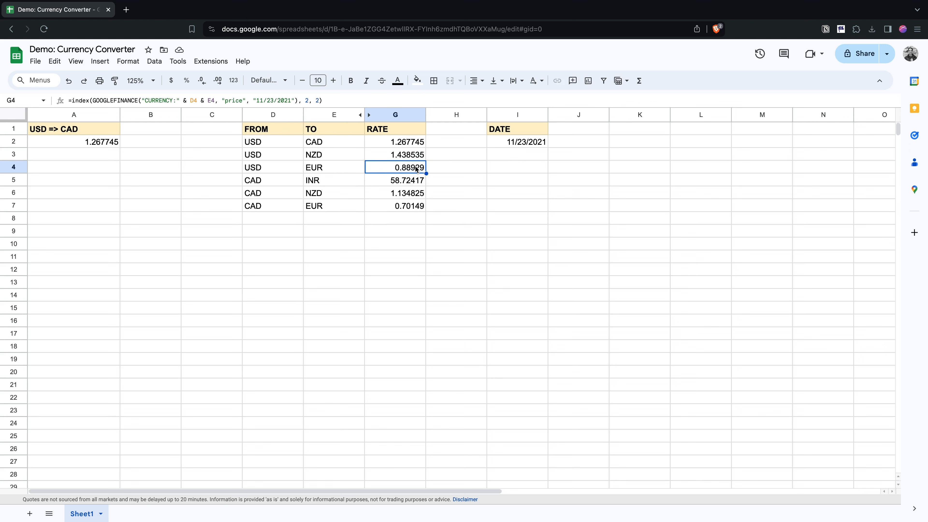
click(416, 146)
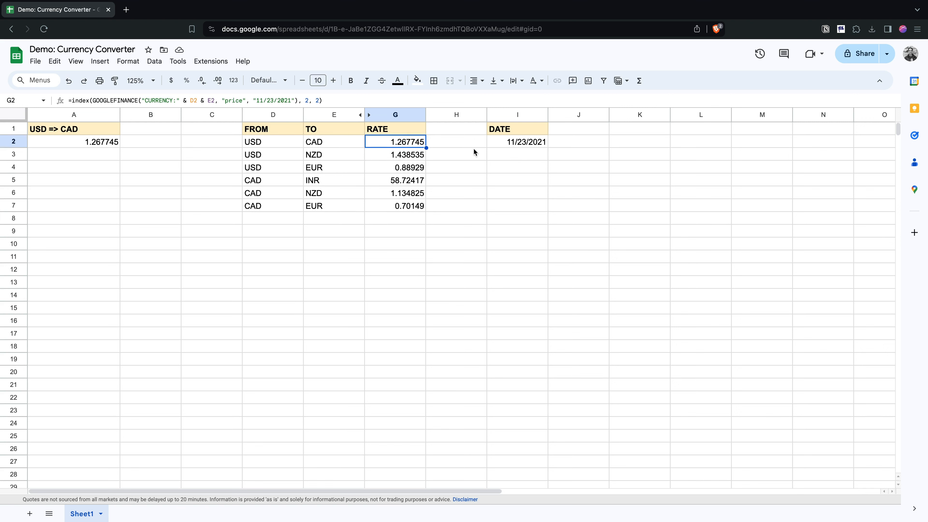
click(400, 154)
click(400, 167)
click(401, 180)
click(400, 146)
drag(254, 99, 289, 100)
key(Left)
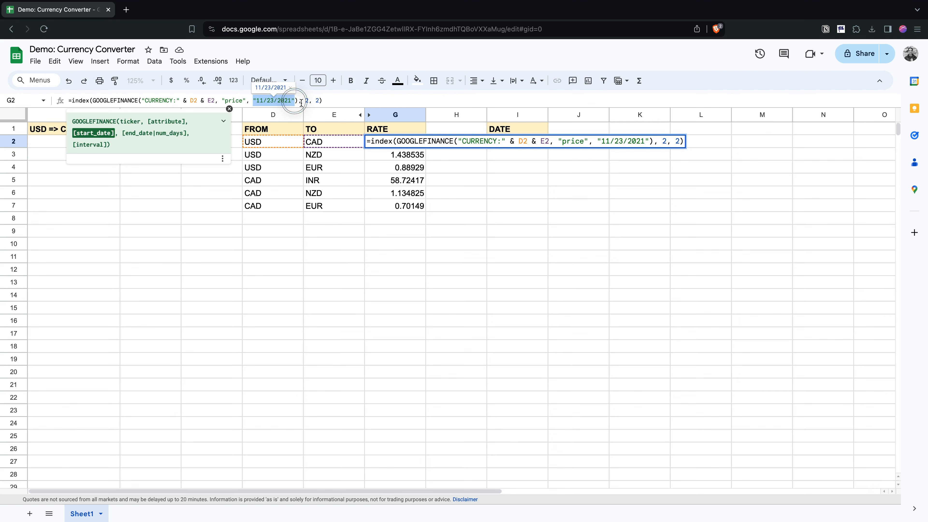
click(471, 180)
key(Escape)
click(524, 143)
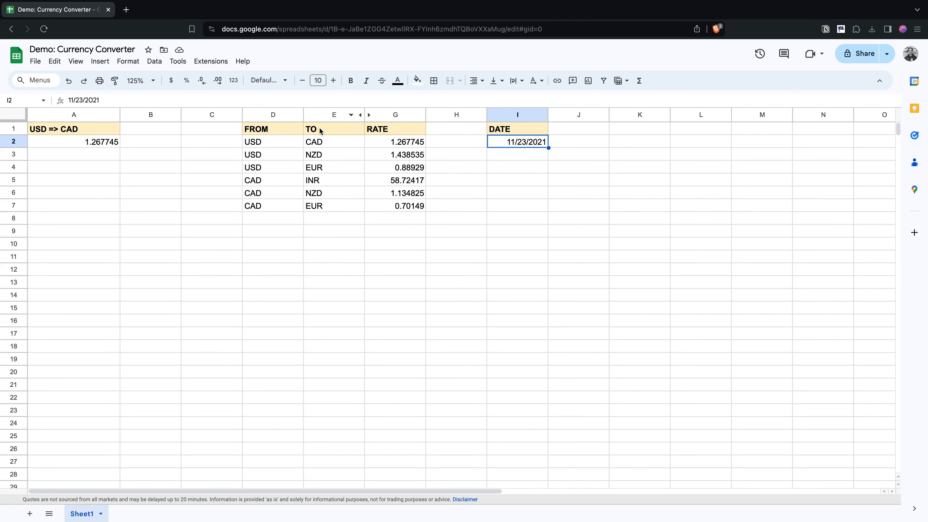
Step: Clear the rates in G3:G7 and replace the fixed date in G2's formula with a reference to I2
click(404, 141)
drag(408, 161, 406, 206)
key(Delete)
click(403, 146)
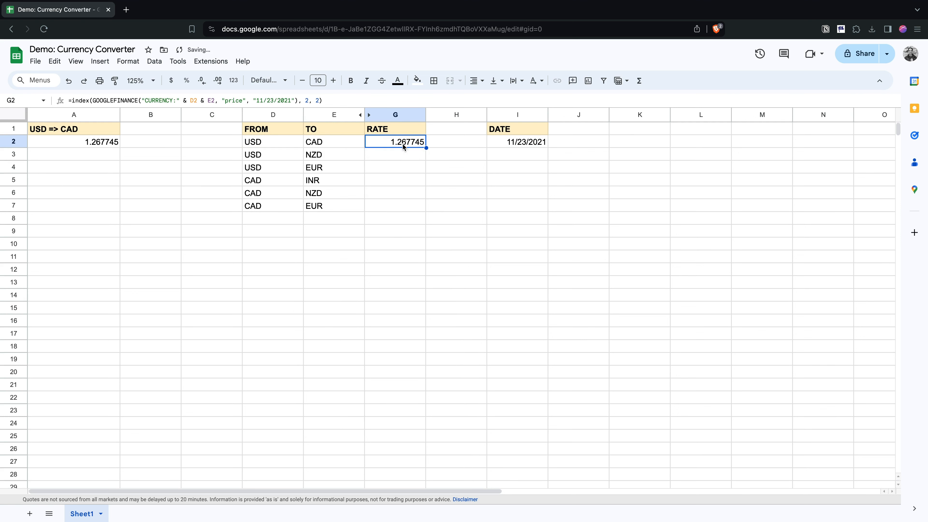
drag(252, 100, 297, 100)
text(I2)
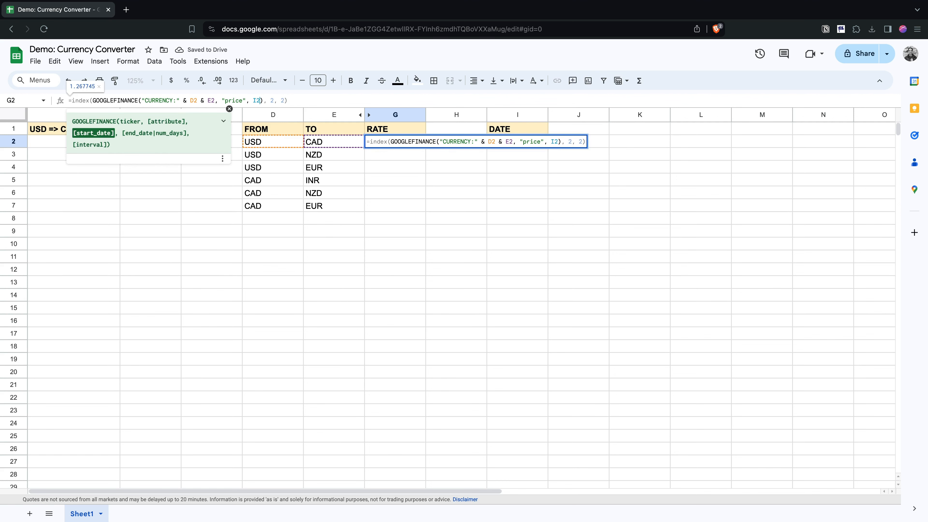
key(Return)
click(393, 143)
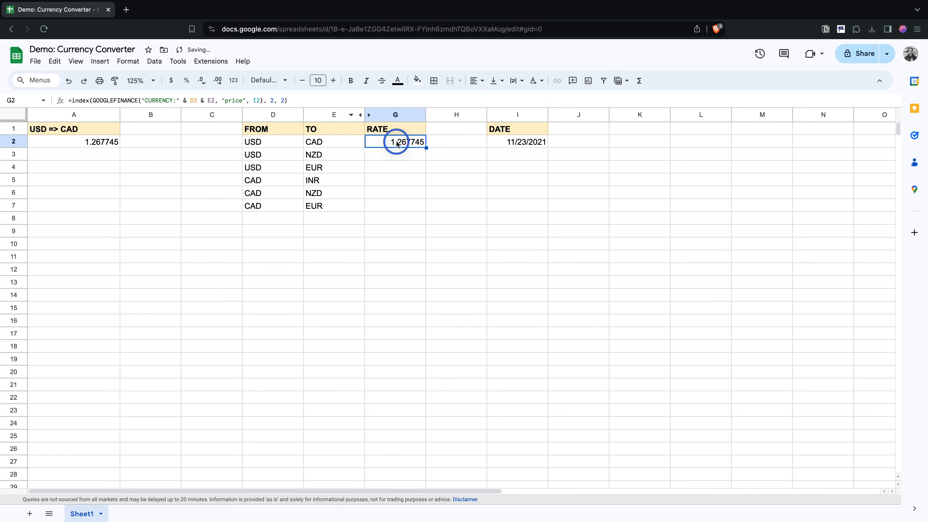
Step: Try filling the rate formula with the relative I2 reference from G2 down to G7, and clear G3:G7 after checking G3
drag(426, 148, 425, 214)
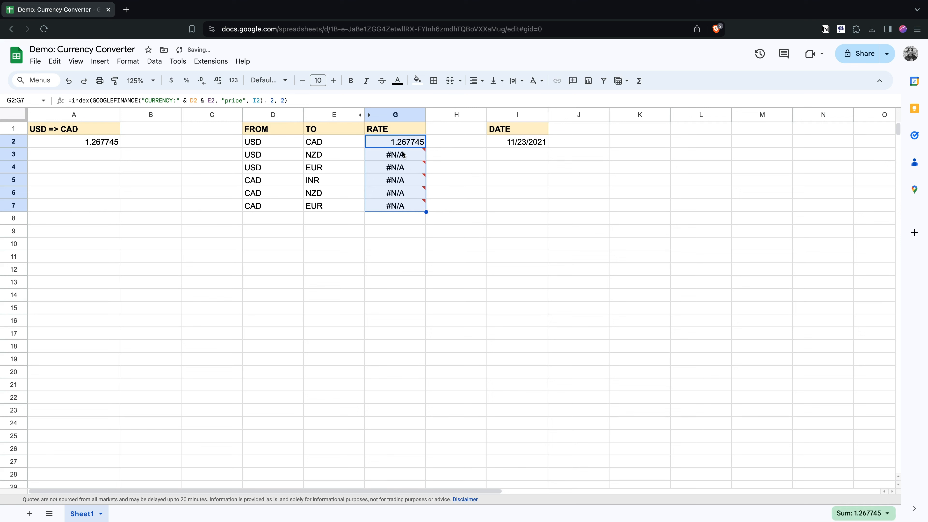
mouse_move(404, 161)
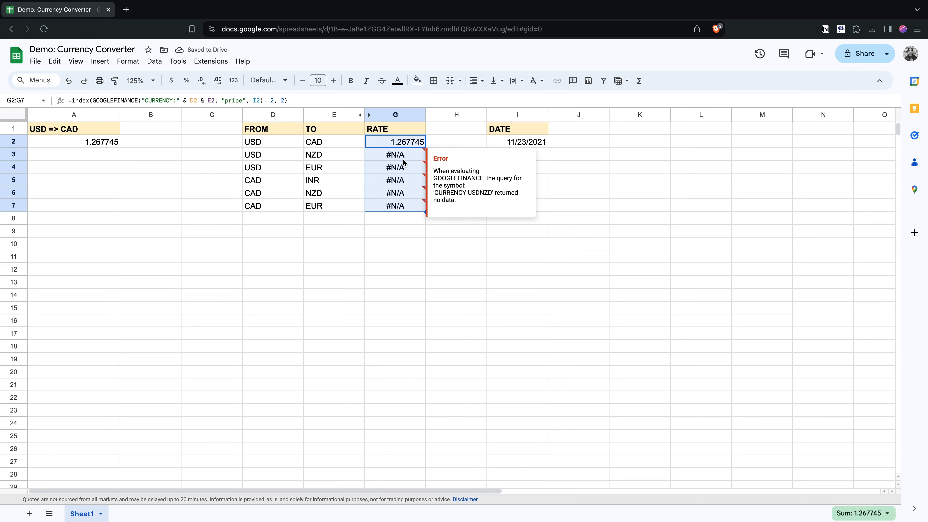
click(405, 145)
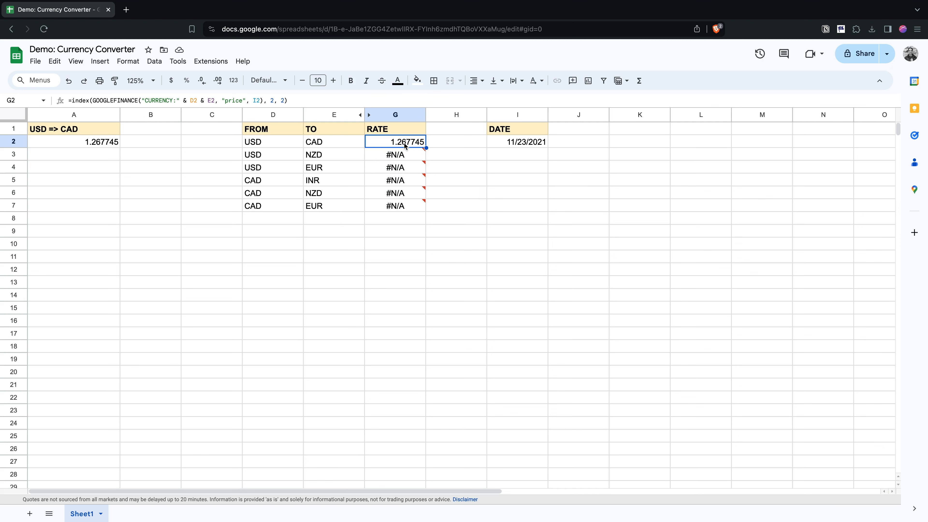
click(398, 156)
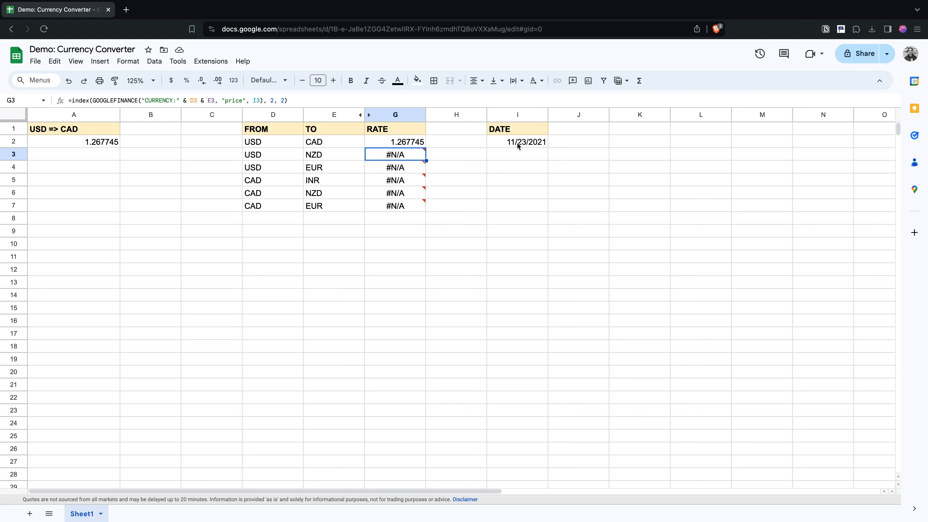
shift+click(403, 206)
key(Delete)
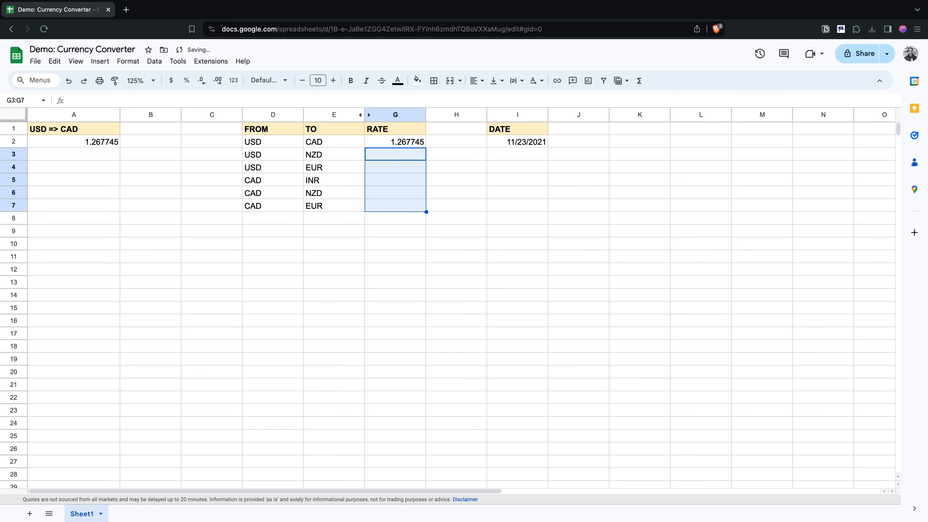
Step: Change the date reference in G2's rate formula to the absolute reference $I$2
click(412, 140)
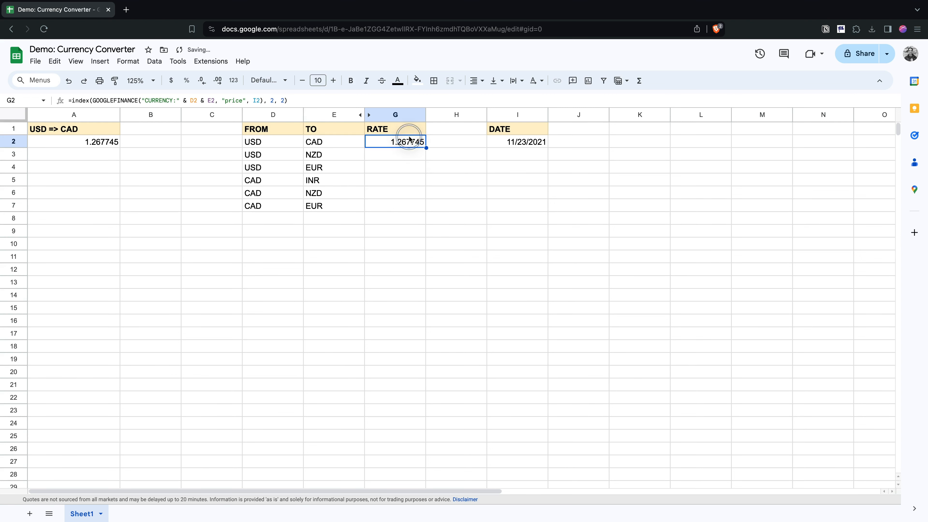
click(256, 100)
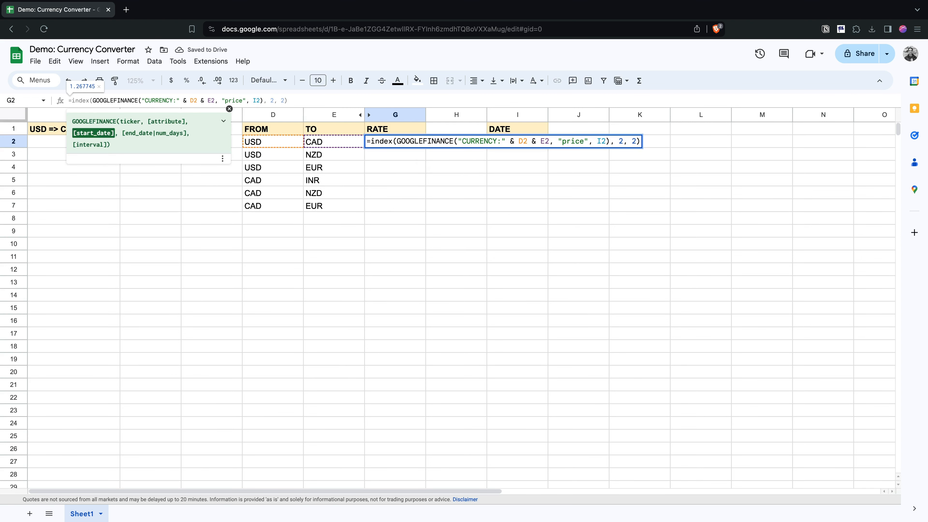
text($I$)
key(Return)
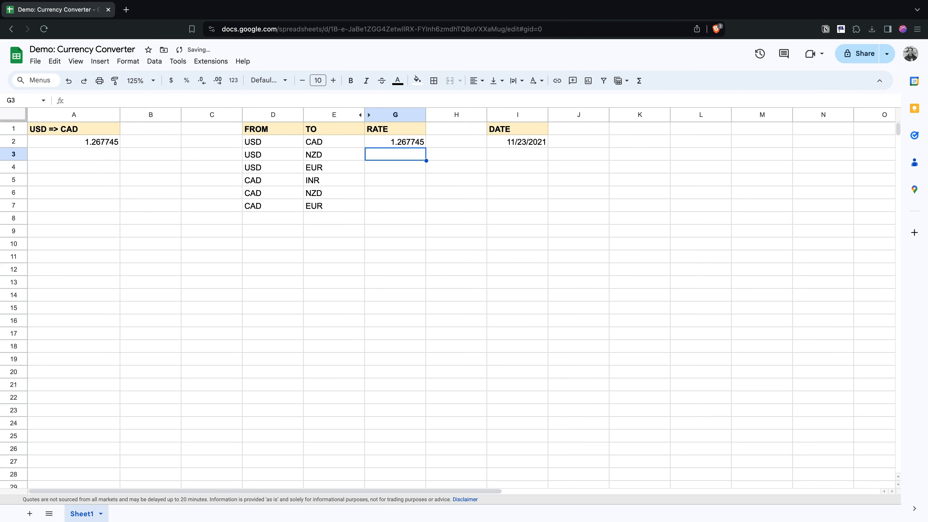
Step: Fill the rate formula from G2 down to G7 and check the date reference in the copied formulas
click(423, 142)
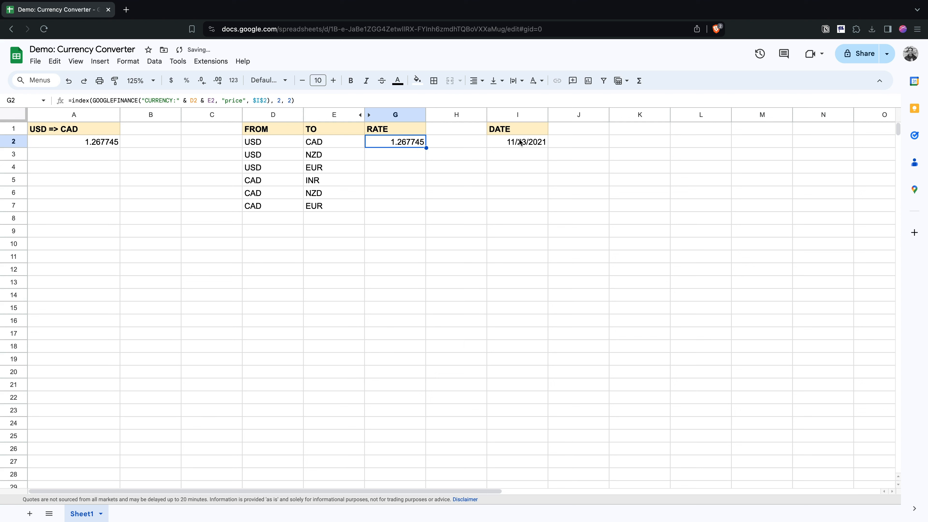
drag(426, 147, 424, 211)
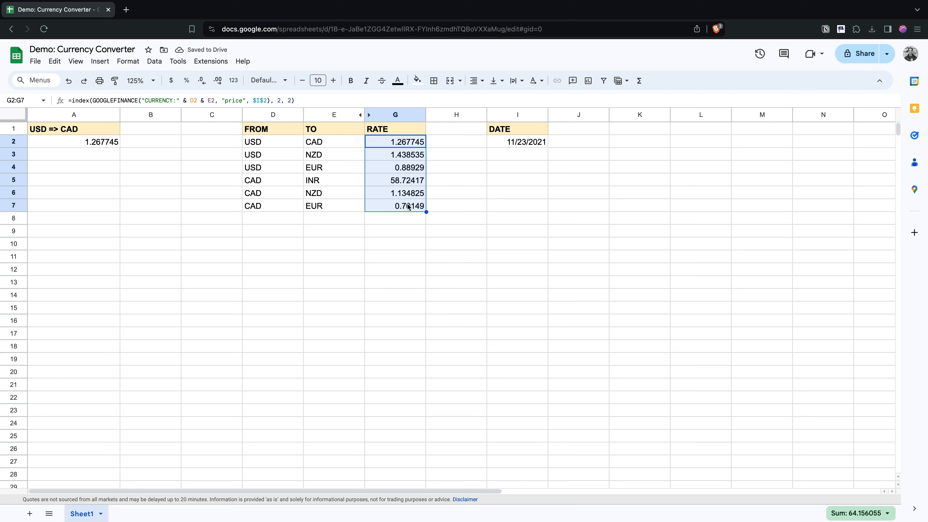
click(408, 155)
click(409, 168)
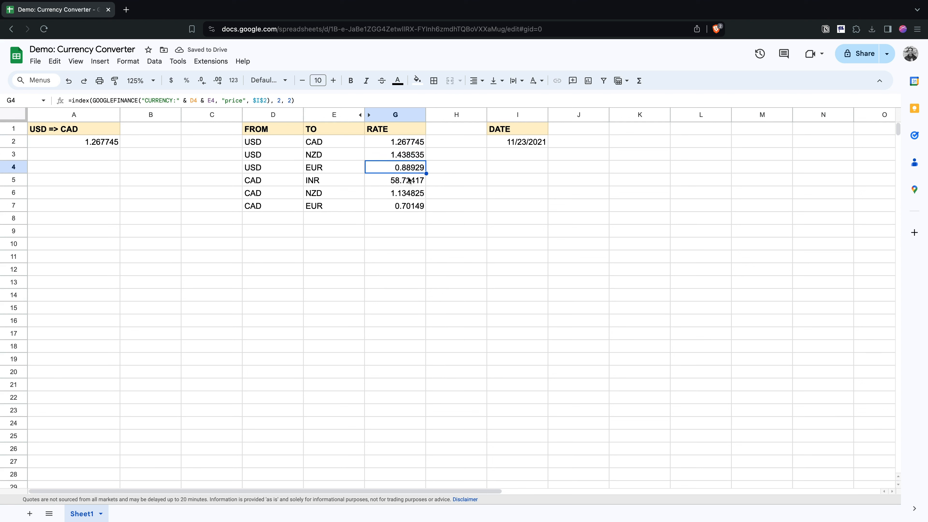
click(408, 180)
click(409, 206)
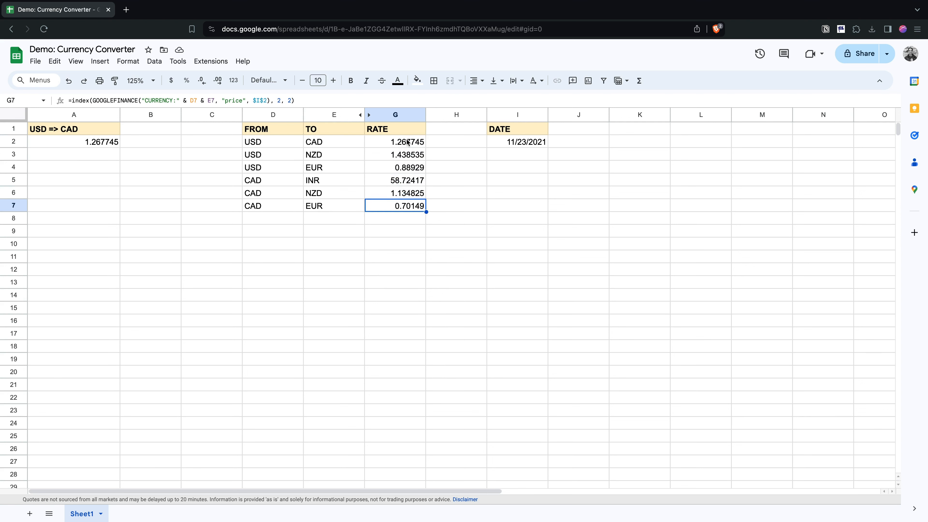
Step: Set the shared date in I2 to 12/22/2020 using the calendar picker
click(529, 143)
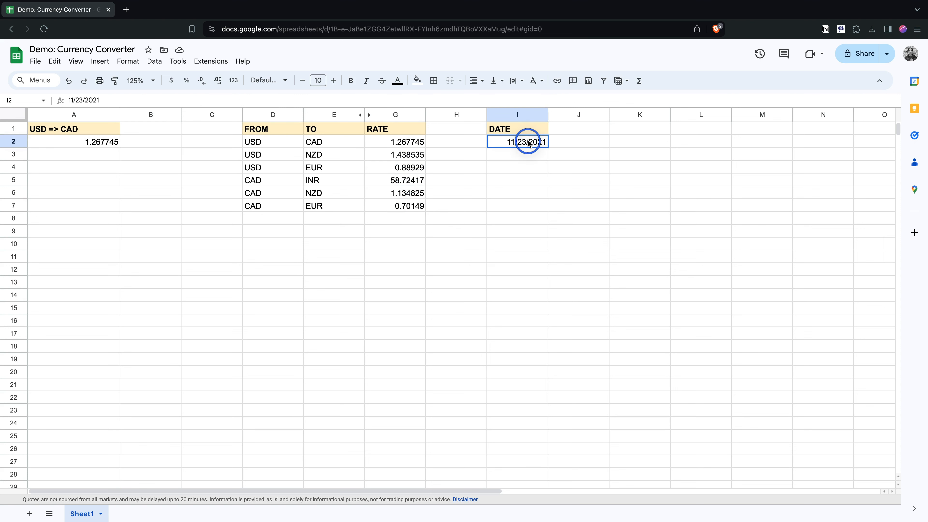
double_click(527, 142)
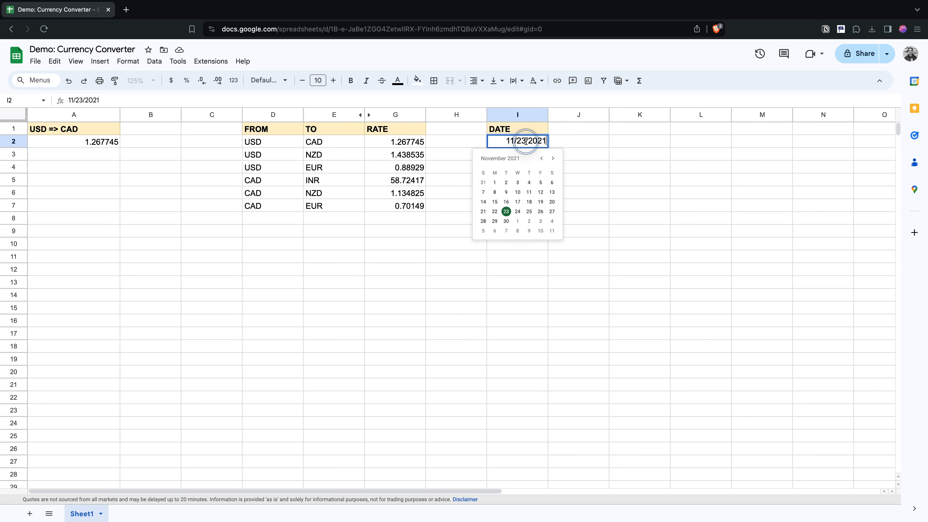
click(542, 158)
click(541, 159)
click(541, 158)
click(541, 158)
click(542, 160)
click(542, 160)
click(541, 158)
click(541, 159)
click(542, 158)
click(541, 158)
click(542, 159)
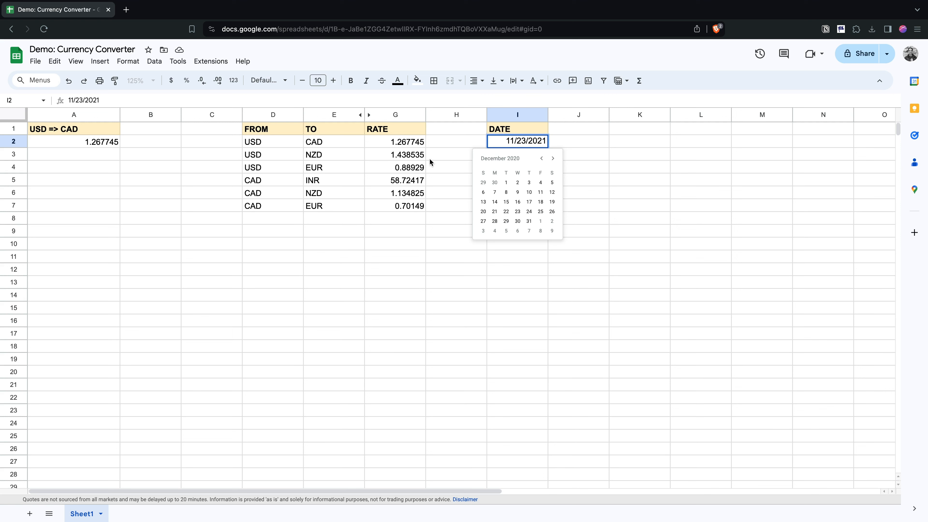
click(508, 213)
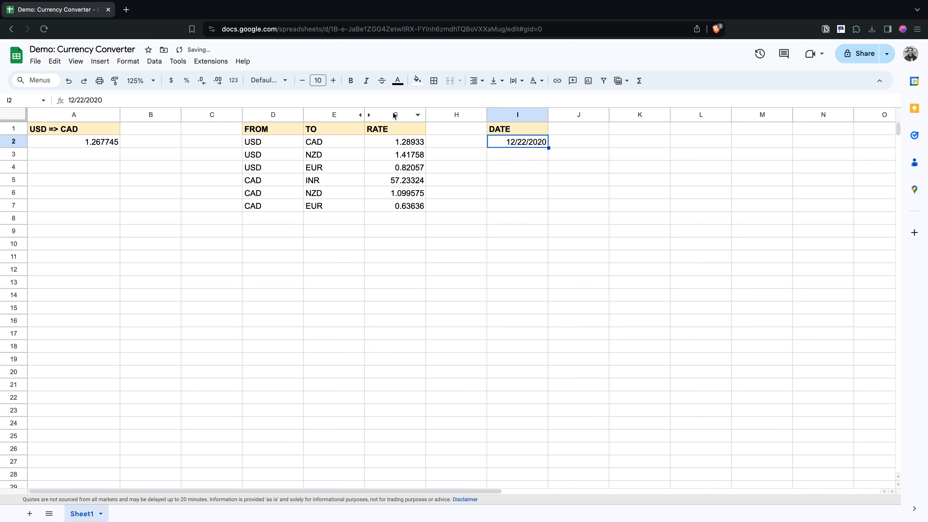
Step: Change the shared date in I2 to 12/24/2020
click(526, 145)
double_click(527, 145)
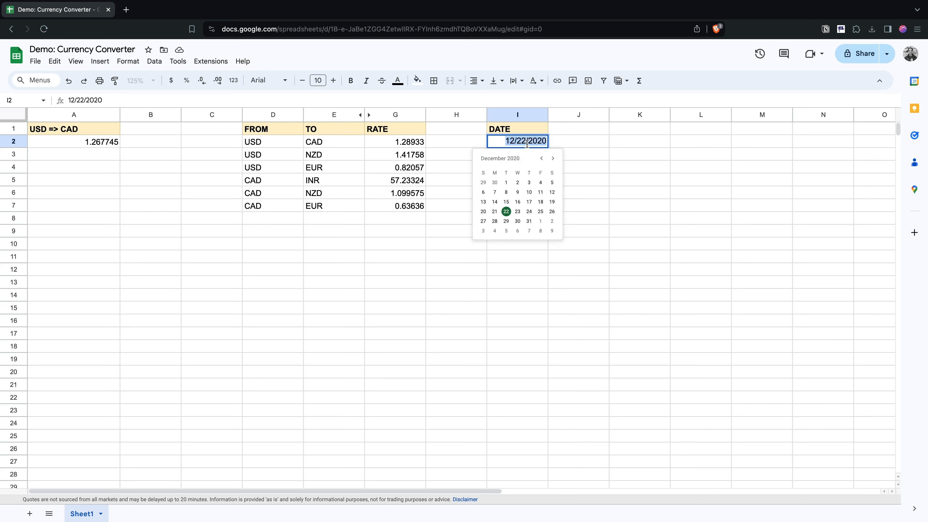
click(529, 212)
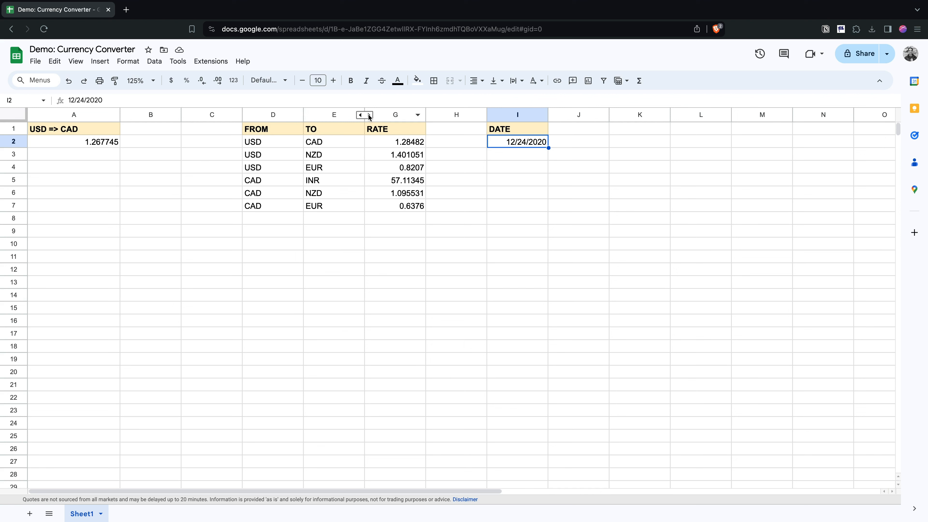
Step: Reduce A2's formula to =GOOGLEFINANCE("CURRENCY:USDCAD") by removing the INDEX wrapper and the price and date arguments
click(99, 143)
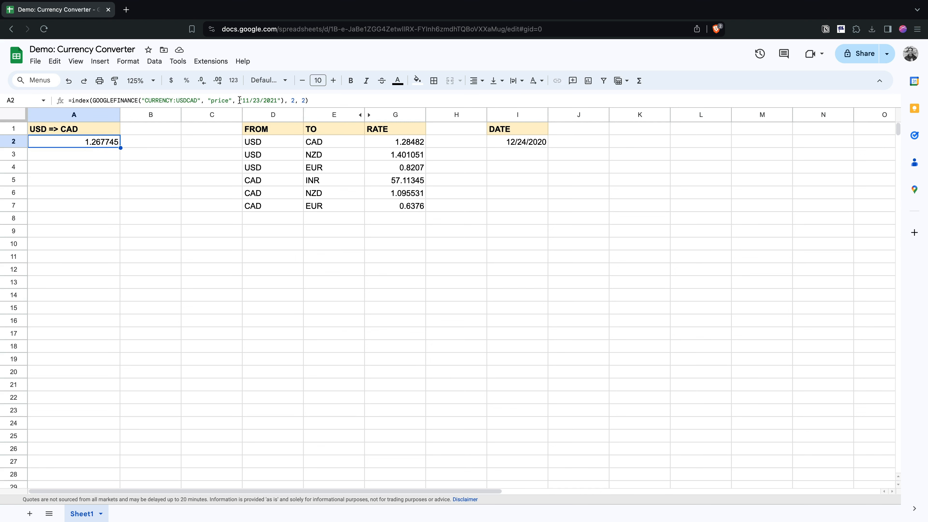
drag(201, 101, 280, 101)
key(BackSpace)
key(Right)
key(Right)
key(Left)
key(shift+Right)
key(shift+Right)
key(shift+Right)
key(shift+Right)
key(shift+Right)
key(shift+Right)
key(BackSpace)
key(Right)
key(BackSpace)
key(super+Left)
key(Right)
key(shift+alt+Right)
key(Return)
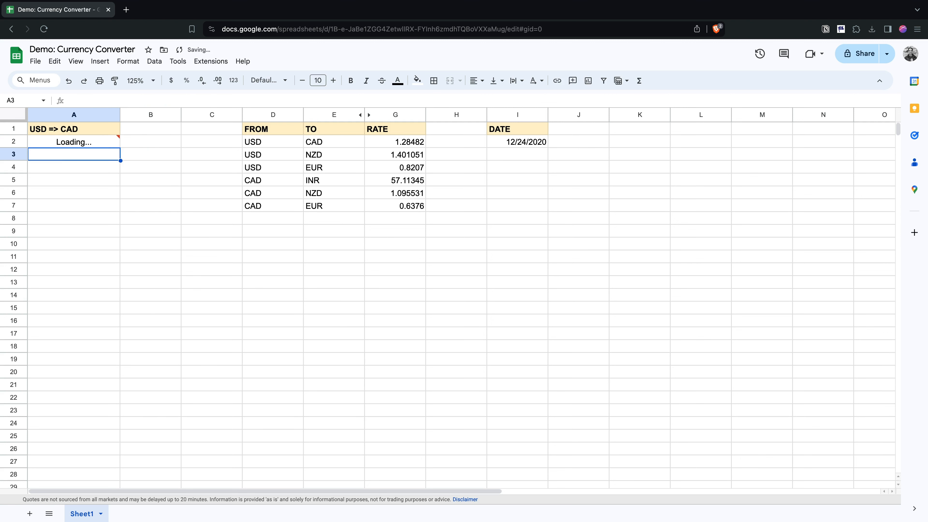
click(82, 142)
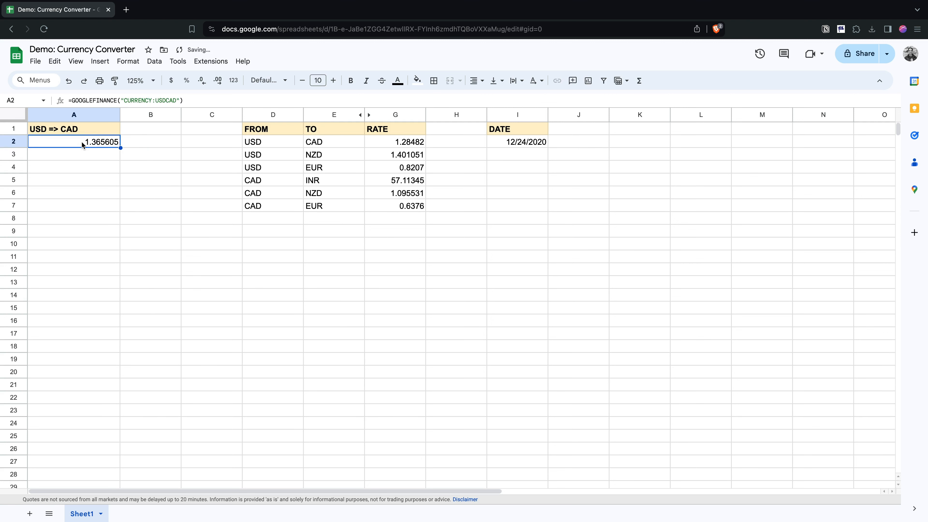
Step: Unhide column F between the TO and RATE columns
click(518, 143)
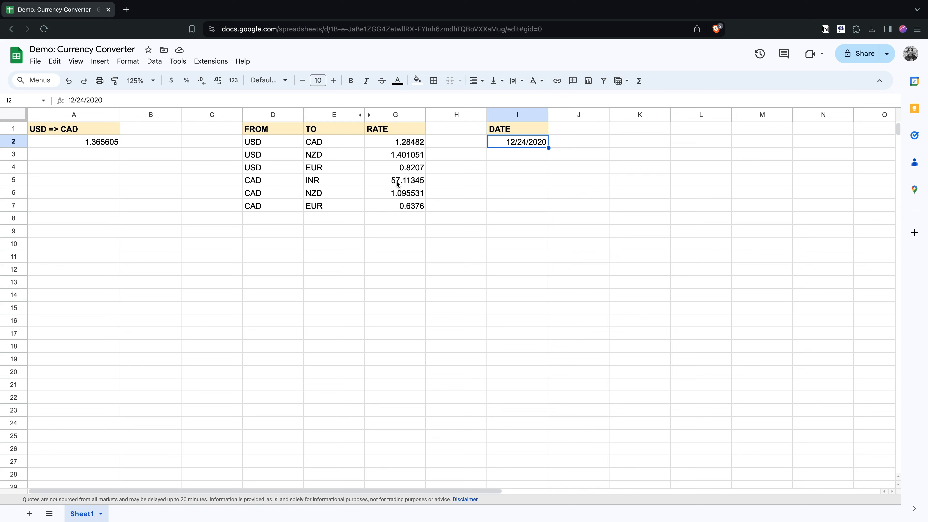
click(369, 114)
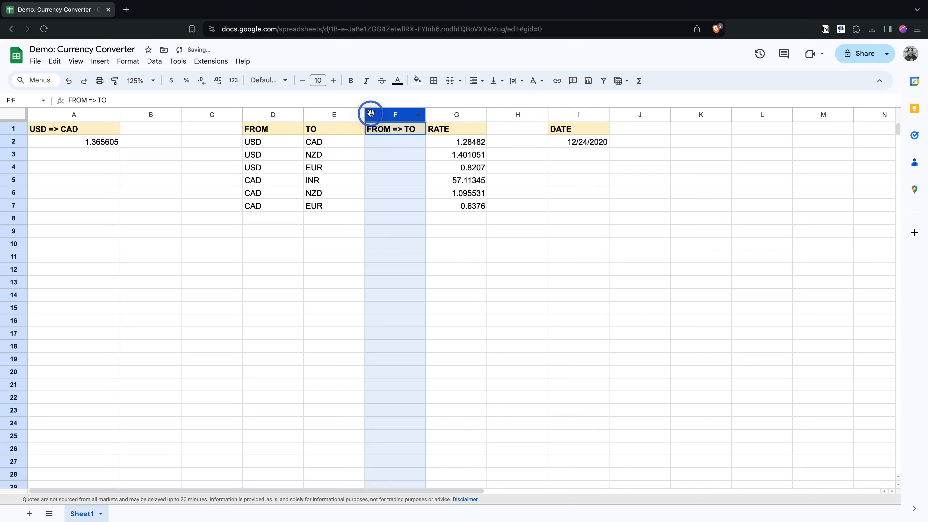
Step: Enter =CONCATENATE(D2, " => ", E2) in F2 and accept the suggested autofill for F3:F7
click(392, 142)
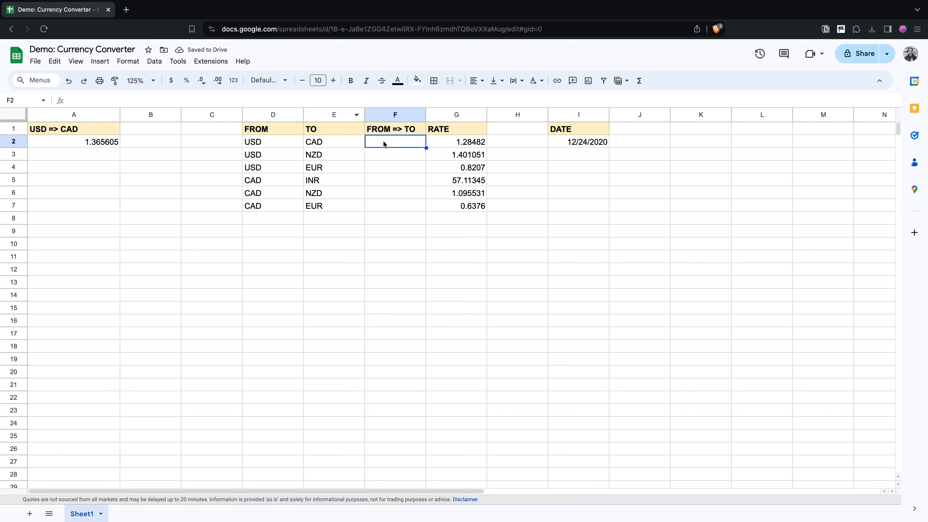
click(319, 102)
text(=)
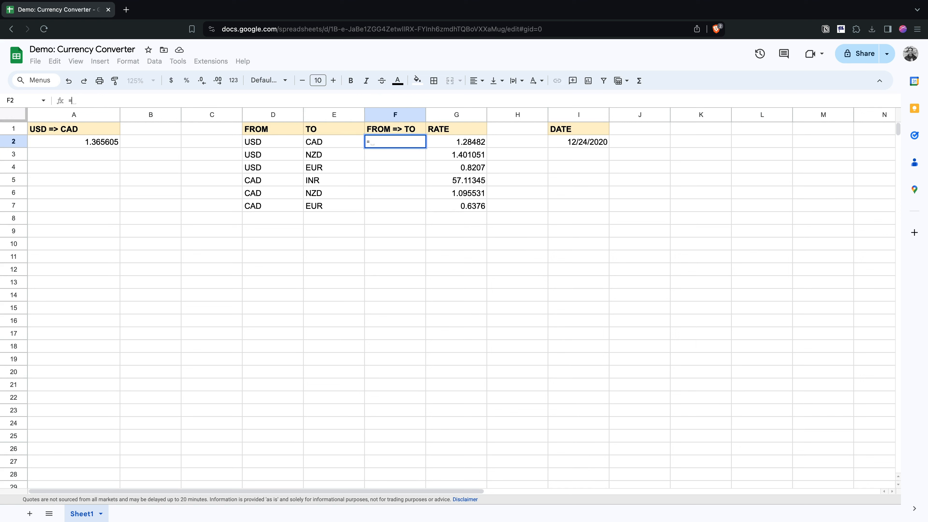
text(CONCA)
key(Down)
key(Tab)
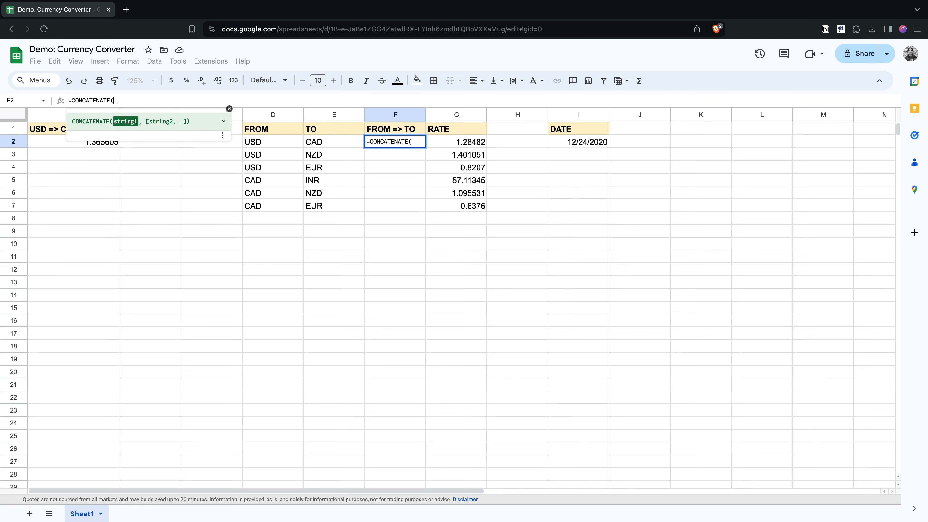
text(D2)
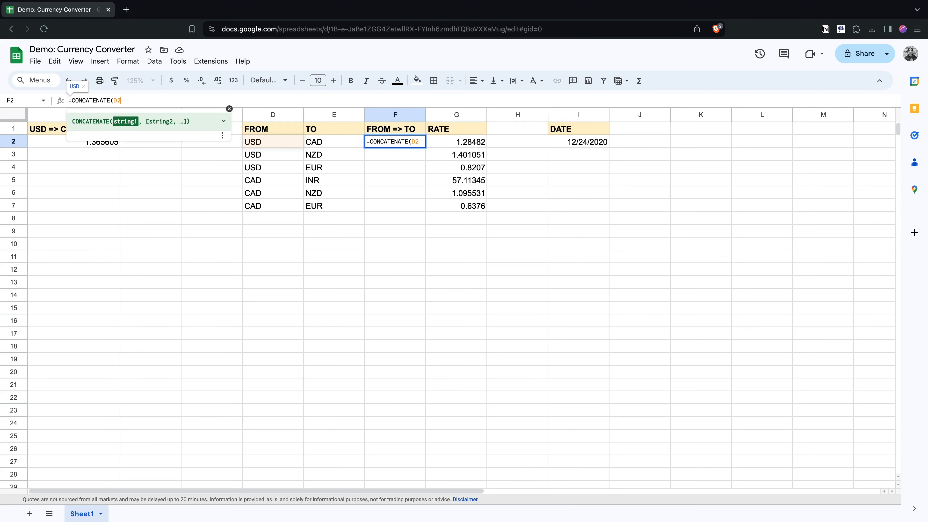
text(, )
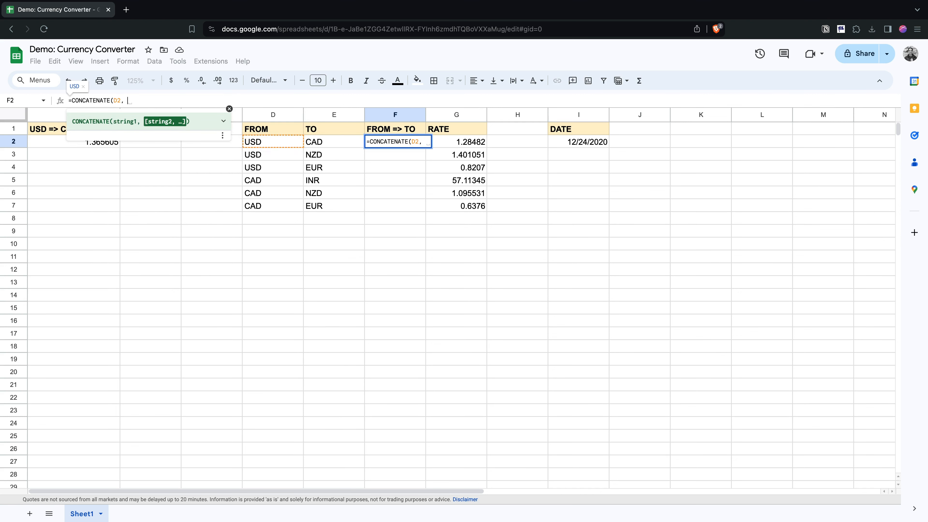
text(" => ", E2)
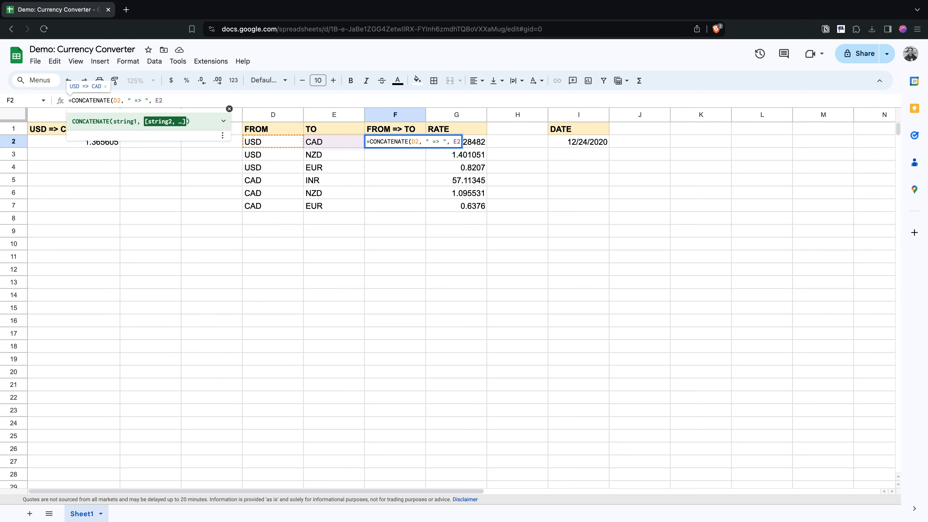
text())
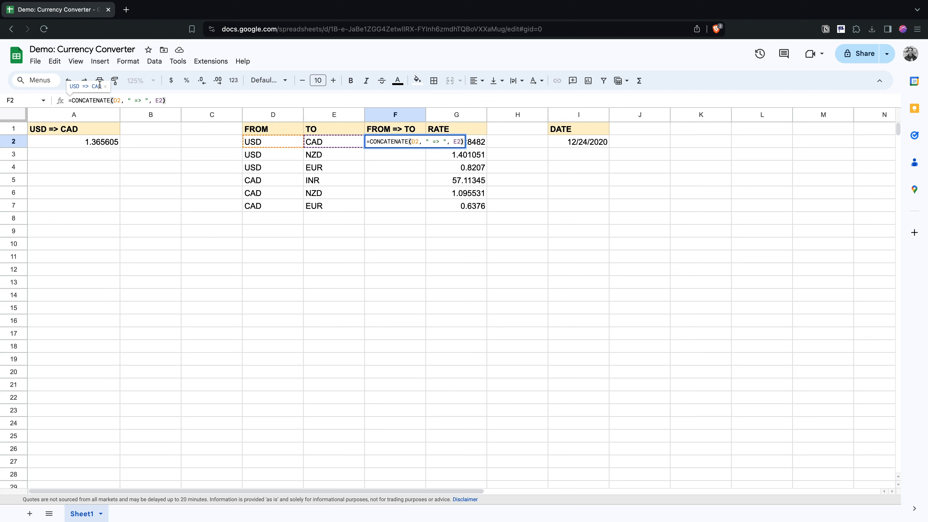
key(Return)
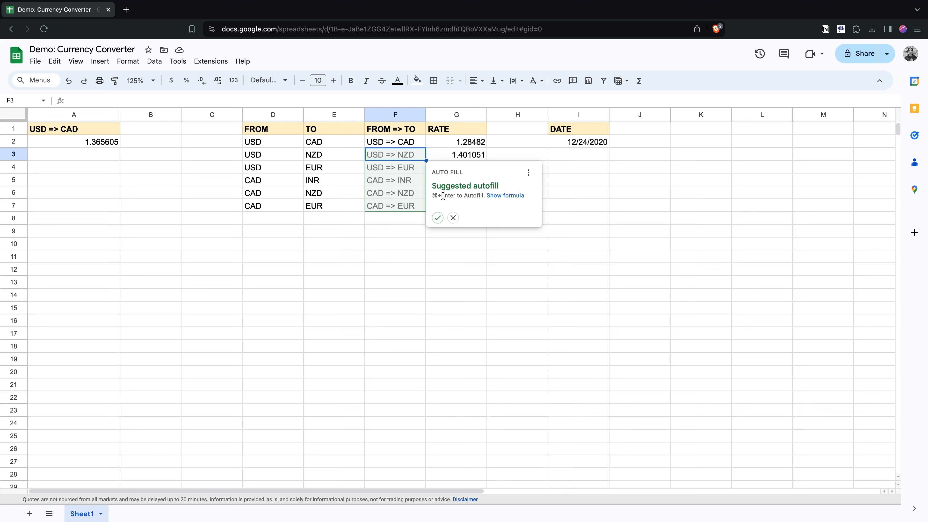
click(437, 218)
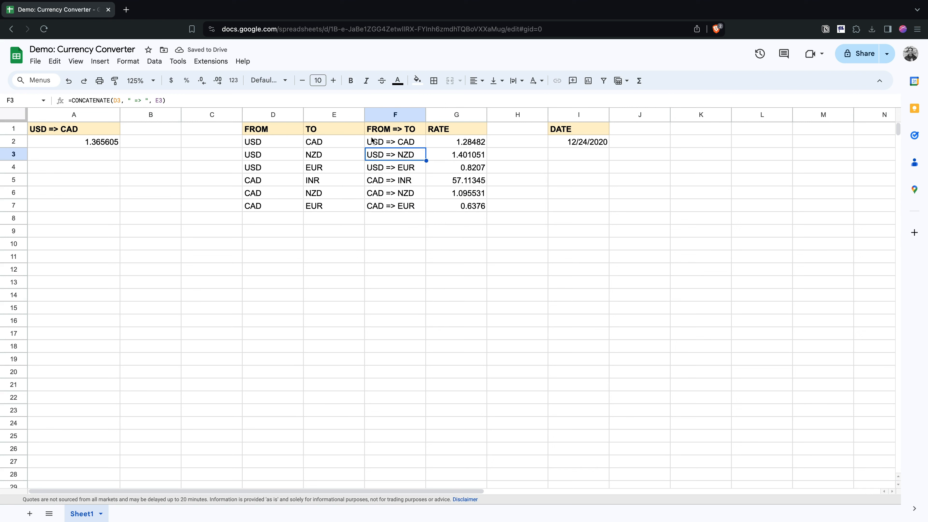
Step: Insert a column chart of the FROM => TO labels and rates in F1:G7 and place it below the table
click(406, 131)
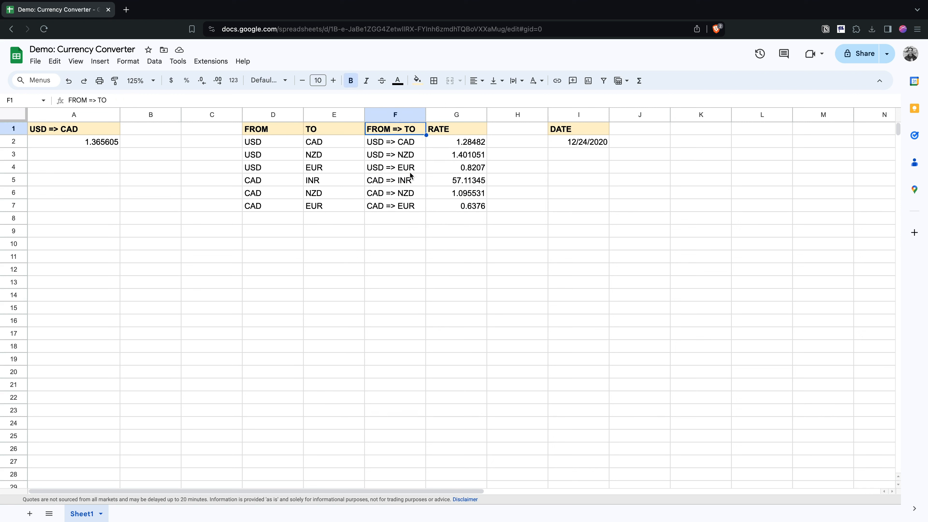
shift+click(459, 207)
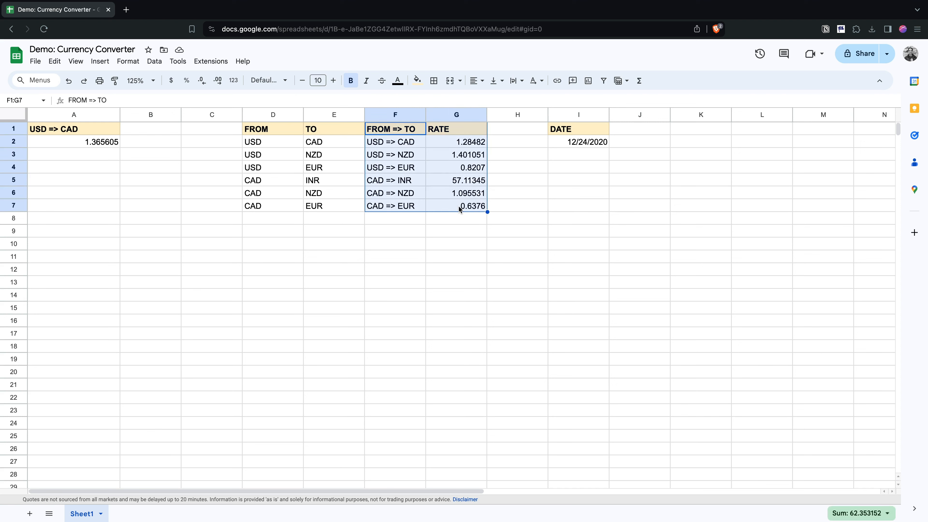
click(100, 62)
click(106, 148)
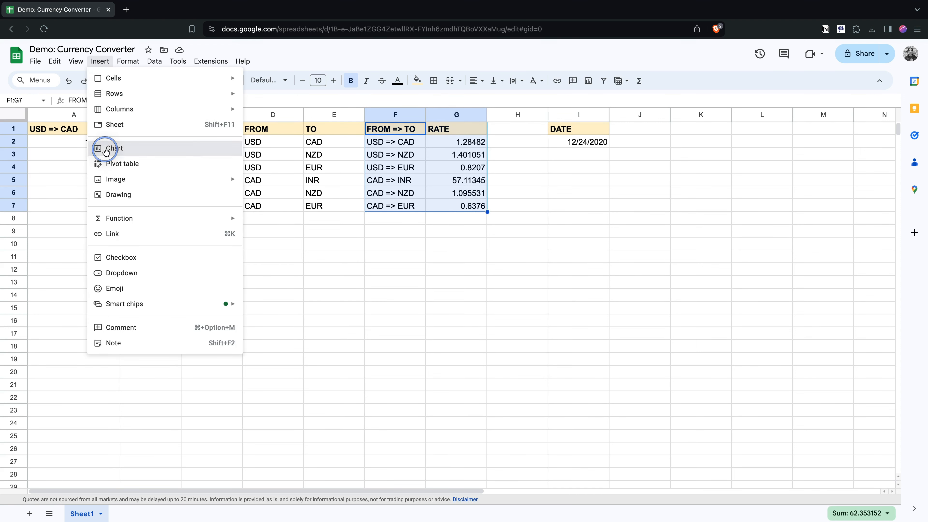
drag(408, 233, 410, 252)
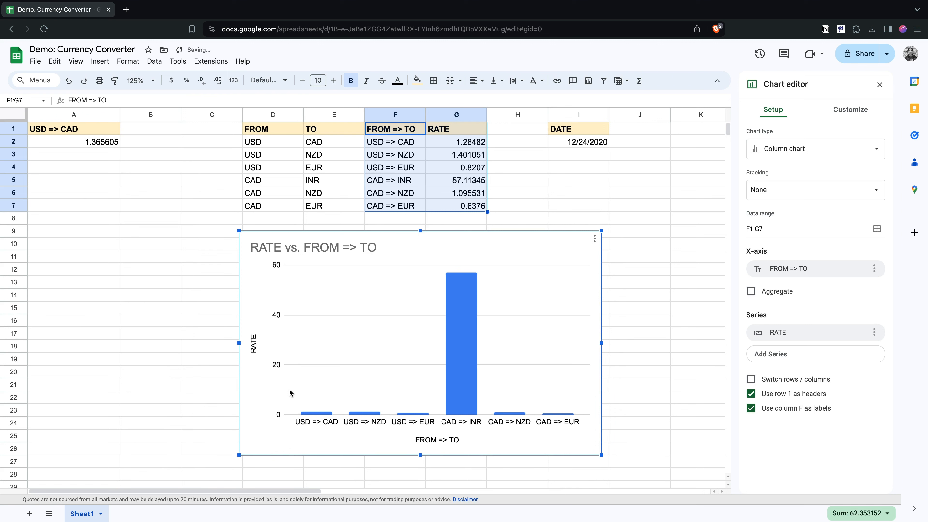